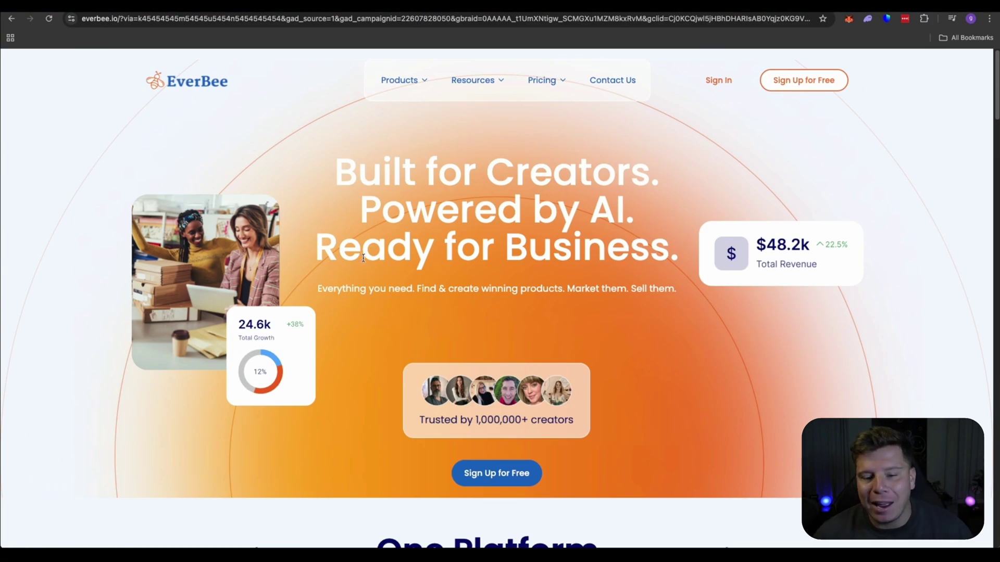
# Look through the EverBee homepage, covering its headline, product research, AI-powered store and email marketing sections
pyautogui.scroll(-1, 421, 232)
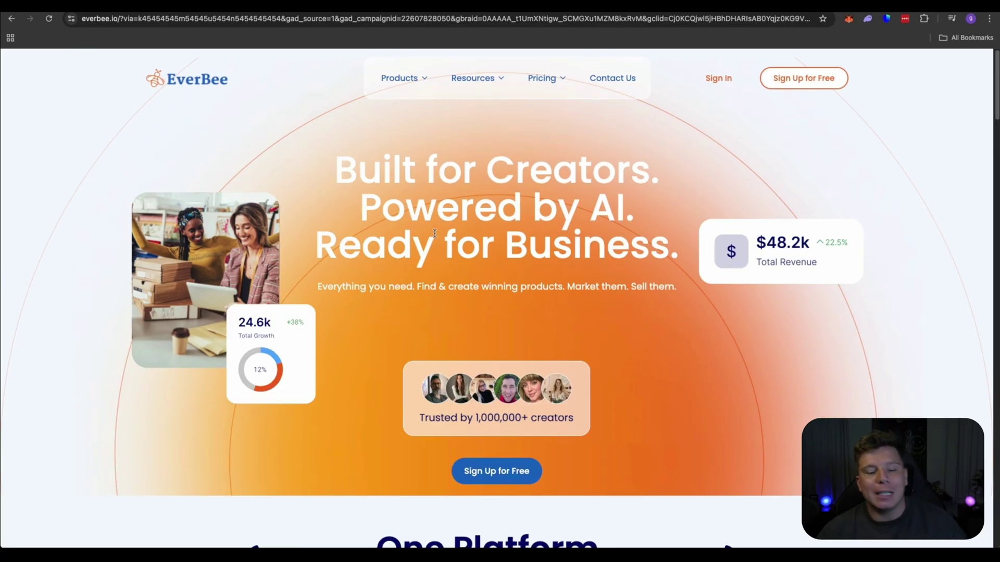
pyautogui.scroll(-2, 435, 233)
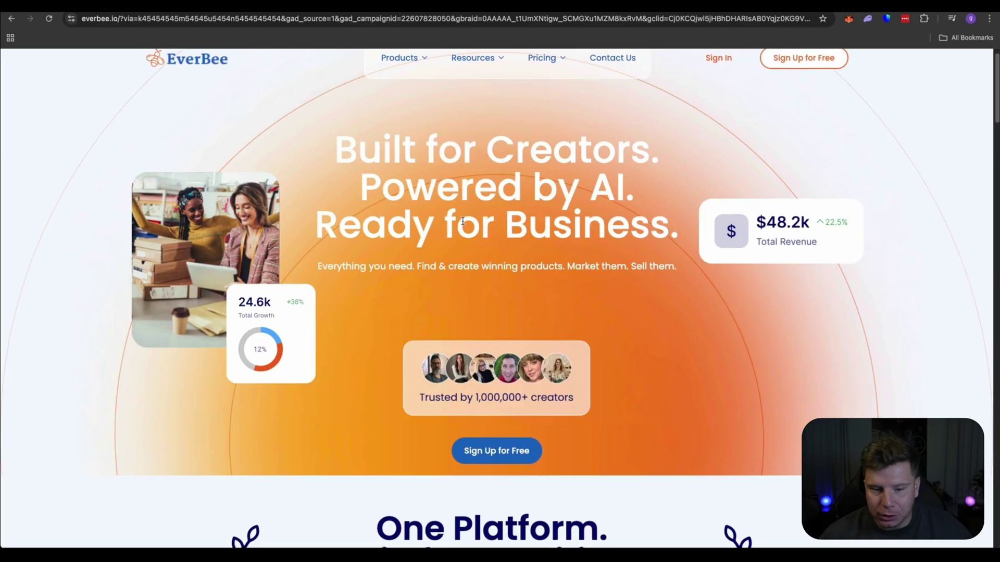
pyautogui.scroll(-3, 463, 217)
pyautogui.scroll(-1, 462, 214)
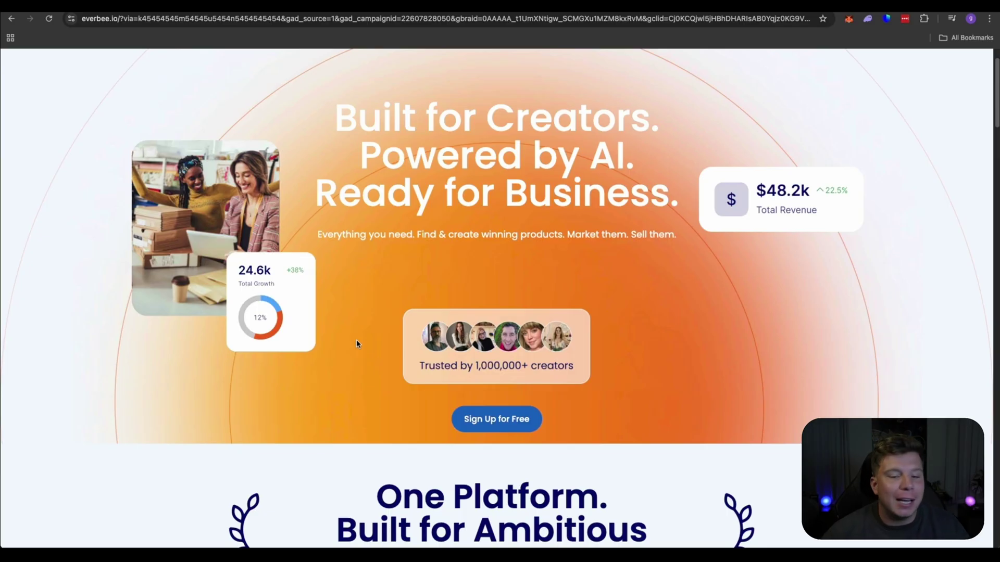
pyautogui.scroll(-3, 355, 334)
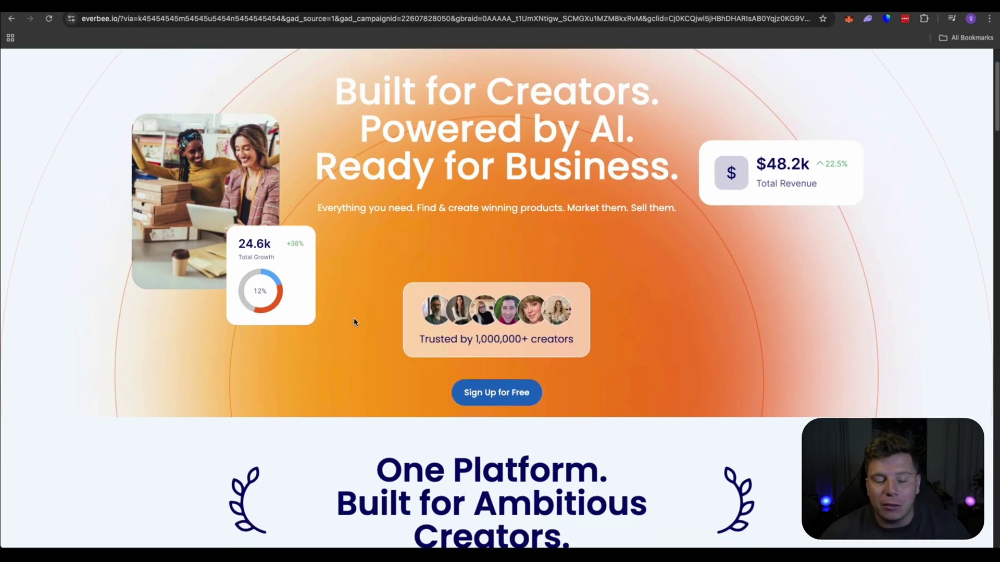
pyautogui.scroll(-10, 373, 297)
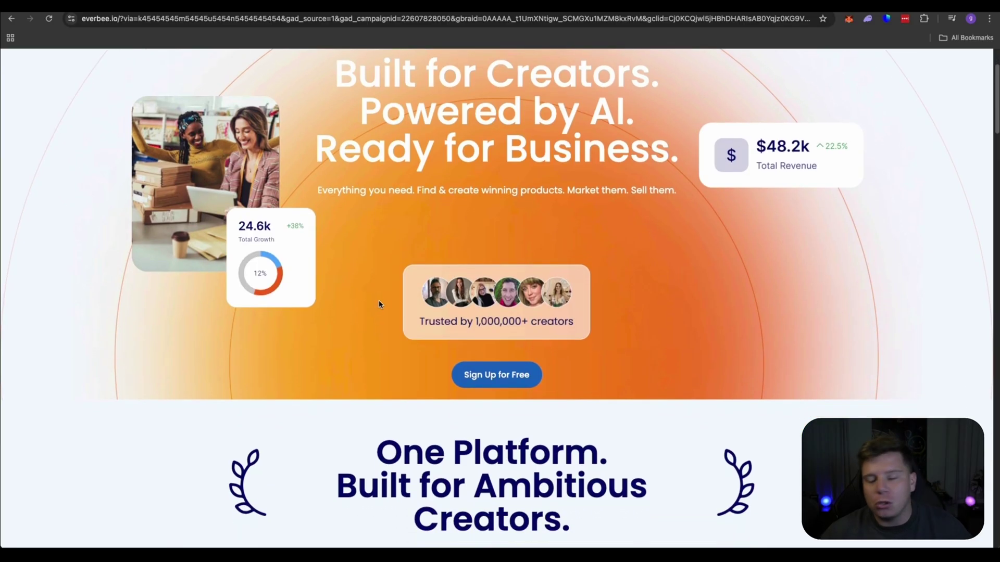
pyautogui.scroll(-20, 382, 293)
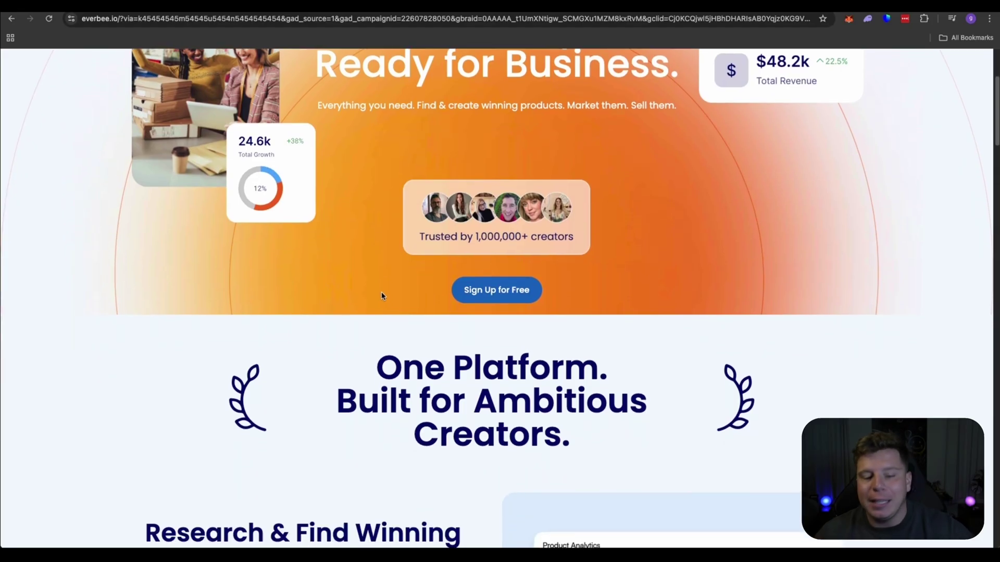
pyautogui.scroll(-9, 402, 286)
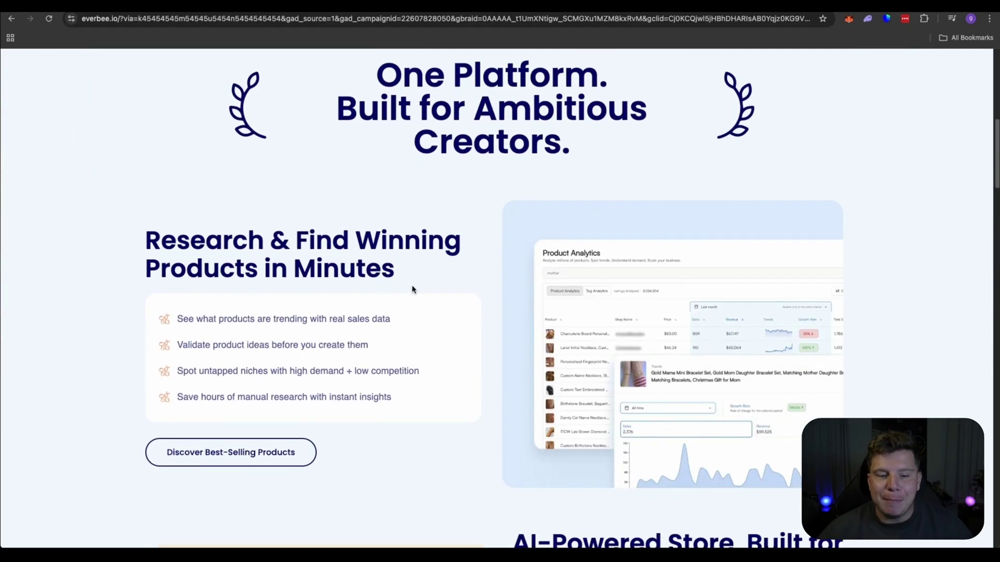
pyautogui.scroll(-20, 410, 298)
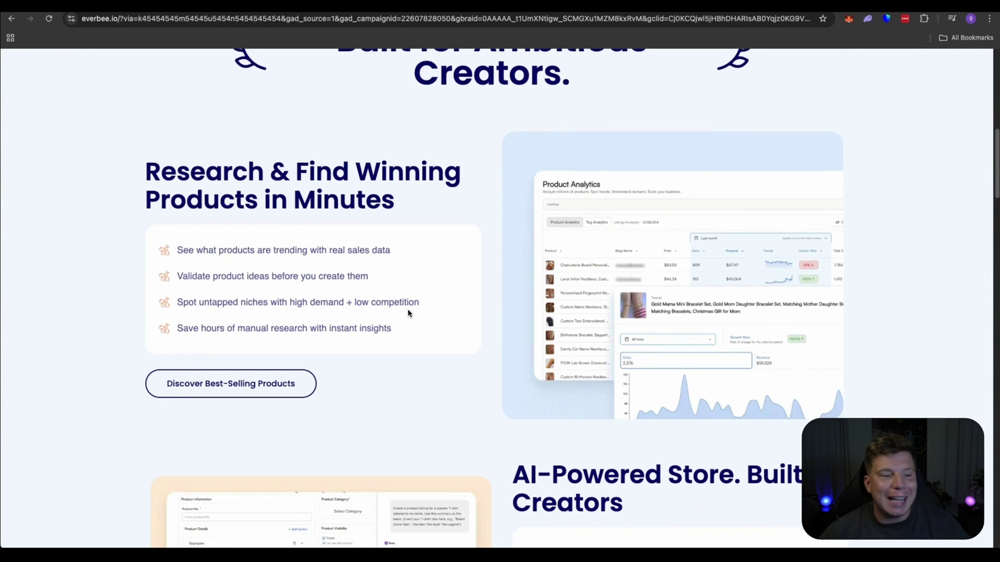
pyautogui.scroll(-15, 409, 298)
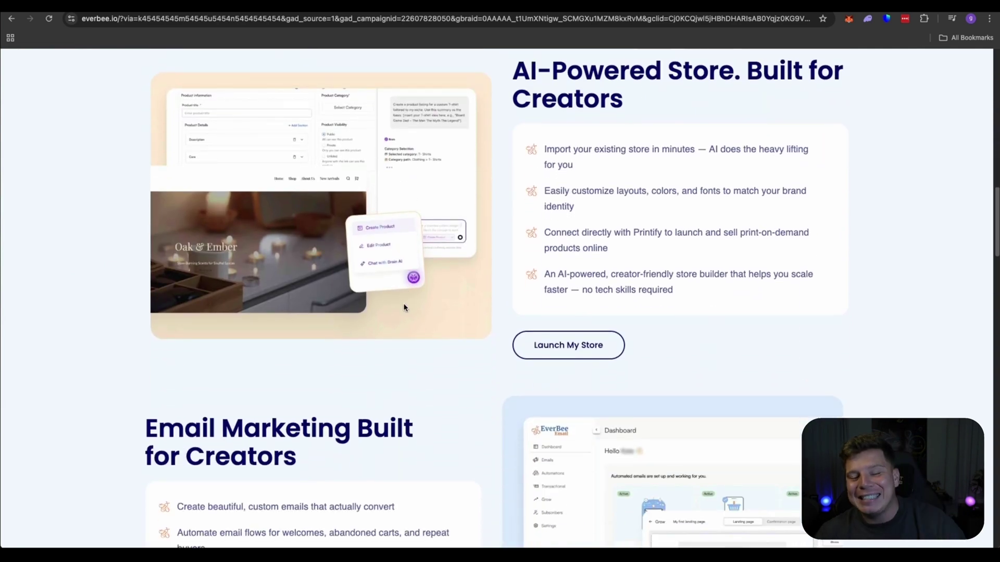
pyautogui.scroll(-17, 408, 297)
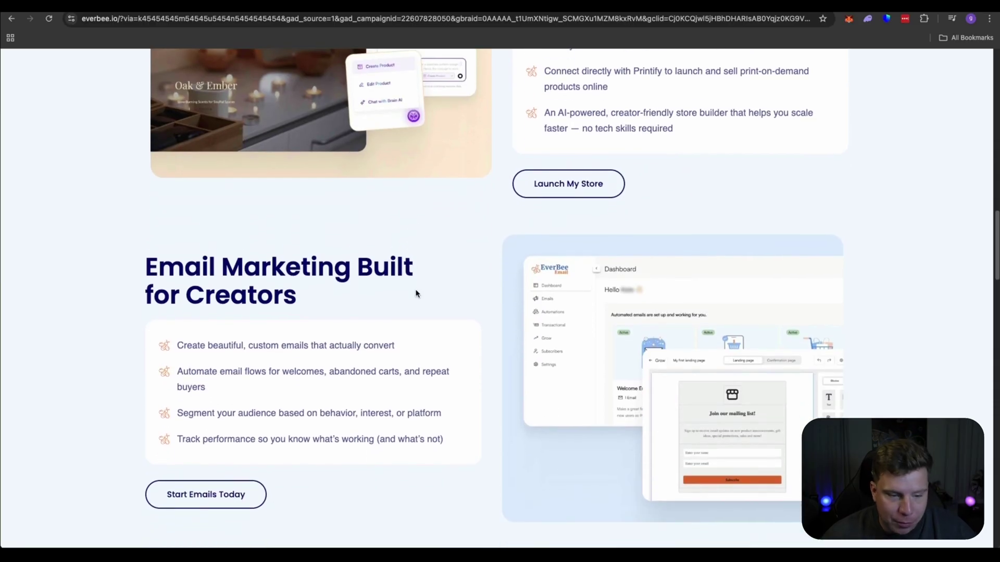
# Examine the rest of the homepage, including the creator testimonials and the reasons creators choose EverBee, and return to the AI-powered store section
pyautogui.scroll(20, 415, 293)
pyautogui.scroll(-1, 411, 292)
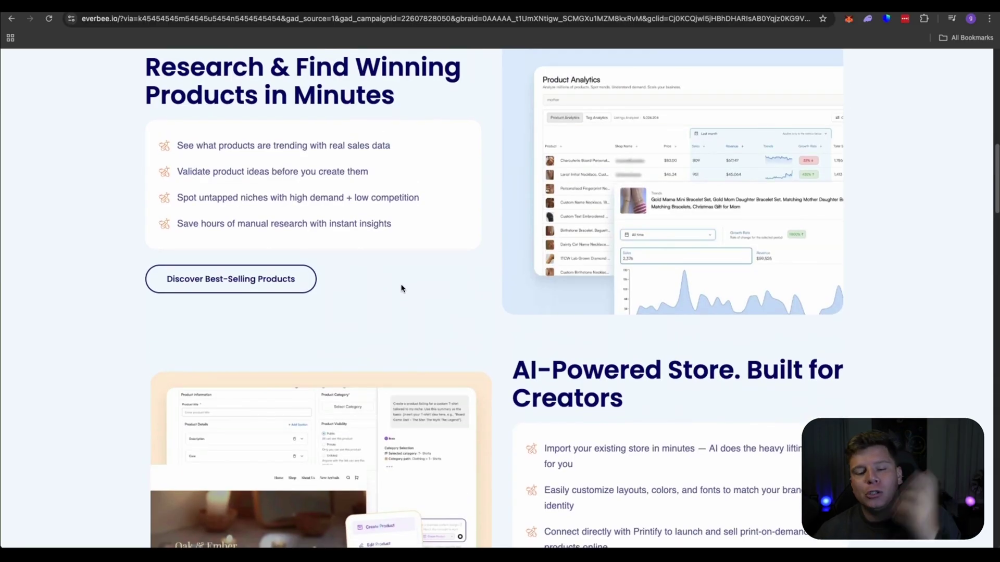
pyautogui.scroll(-8, 404, 287)
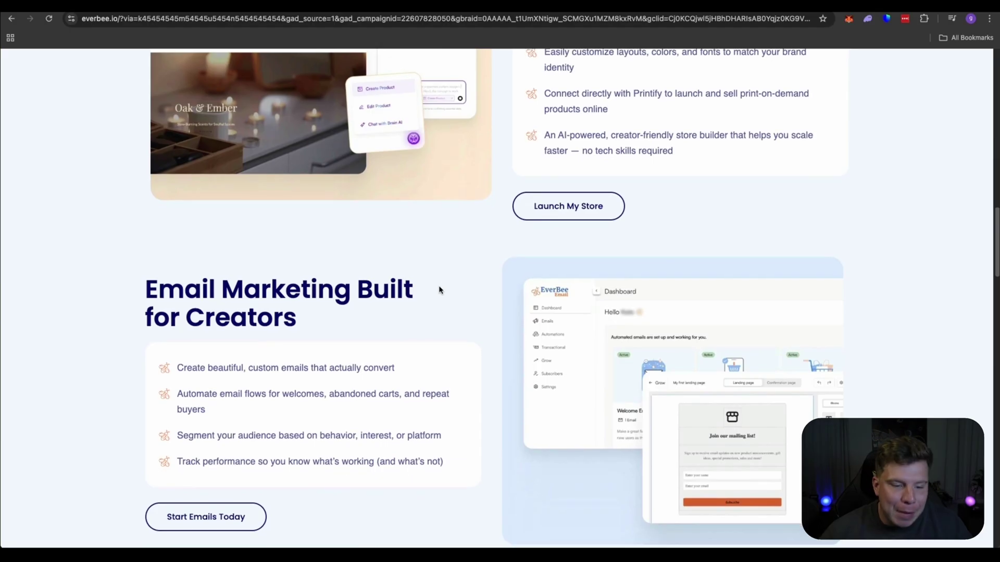
pyautogui.scroll(-2, 442, 287)
pyautogui.scroll(-3, 444, 286)
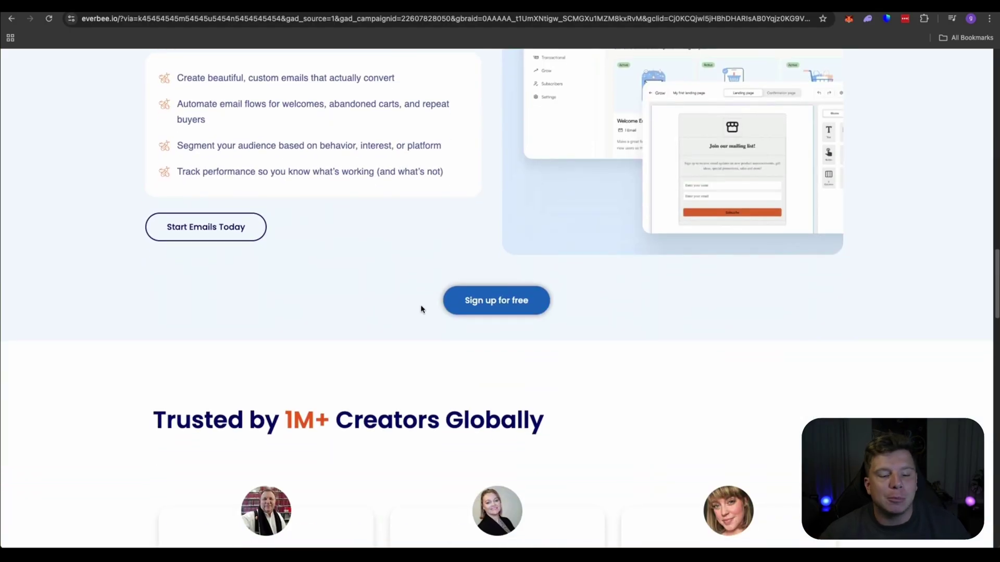
pyautogui.scroll(-7, 421, 309)
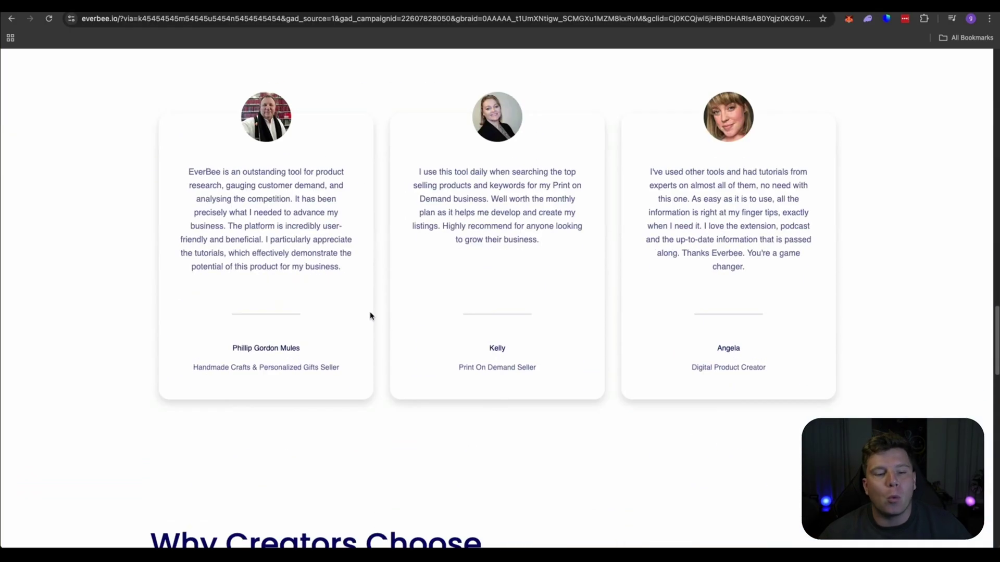
pyautogui.scroll(-8, 370, 316)
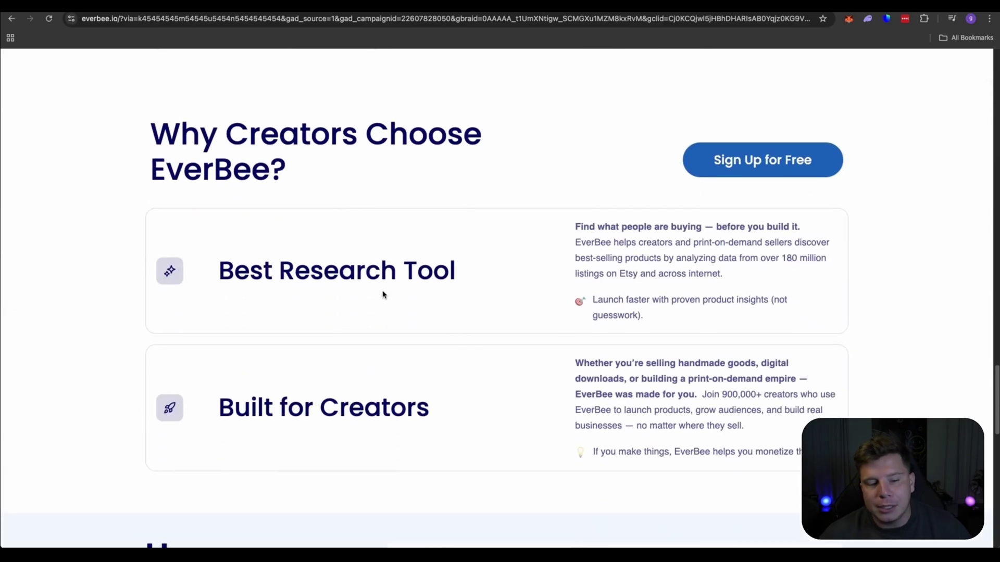
pyautogui.scroll(-3, 386, 312)
pyautogui.scroll(10, 395, 308)
pyautogui.scroll(-20, 396, 298)
pyautogui.scroll(5, 397, 305)
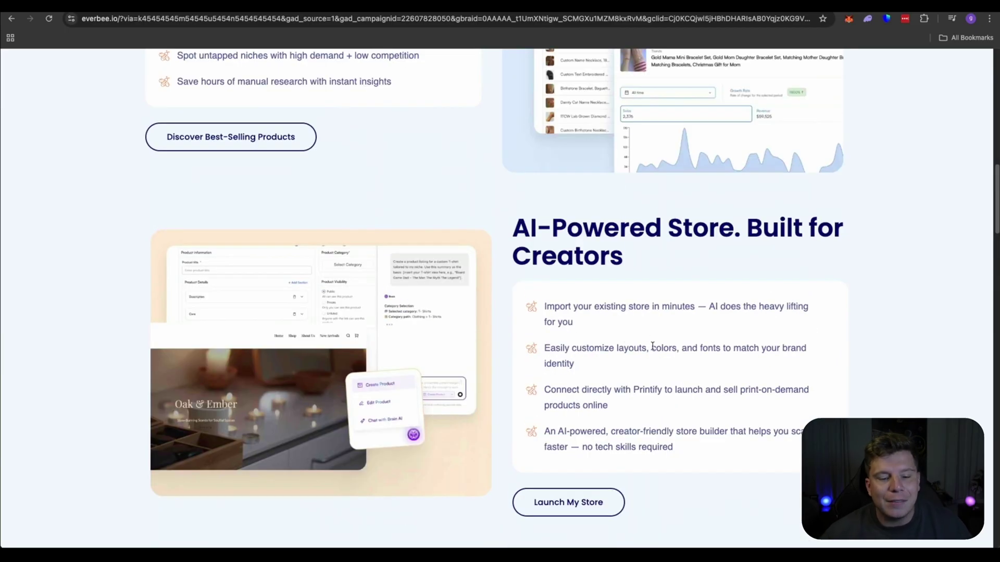
# Read the AI-Powered Store features on importing an existing store, customizing layouts, colors and fonts, and connecting with Printify
pyautogui.moveTo(633, 262); pyautogui.dragTo(512, 230)
pyautogui.click(550, 243)
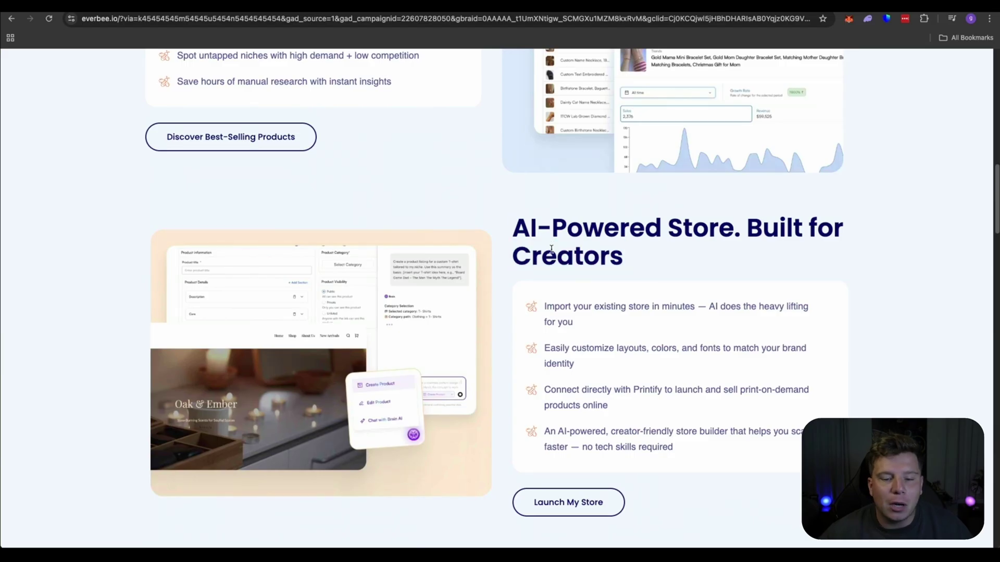
pyautogui.moveTo(548, 307); pyautogui.dragTo(616, 308)
pyautogui.moveTo(614, 308); pyautogui.dragTo(616, 309)
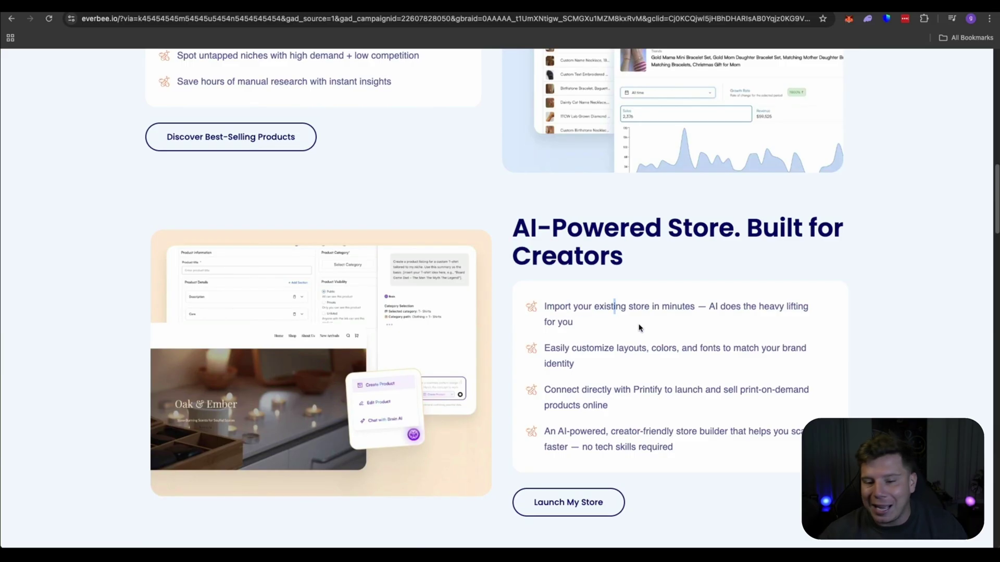
pyautogui.moveTo(587, 347); pyautogui.dragTo(618, 349)
pyautogui.click(672, 353)
pyautogui.moveTo(708, 355); pyautogui.dragTo(724, 352)
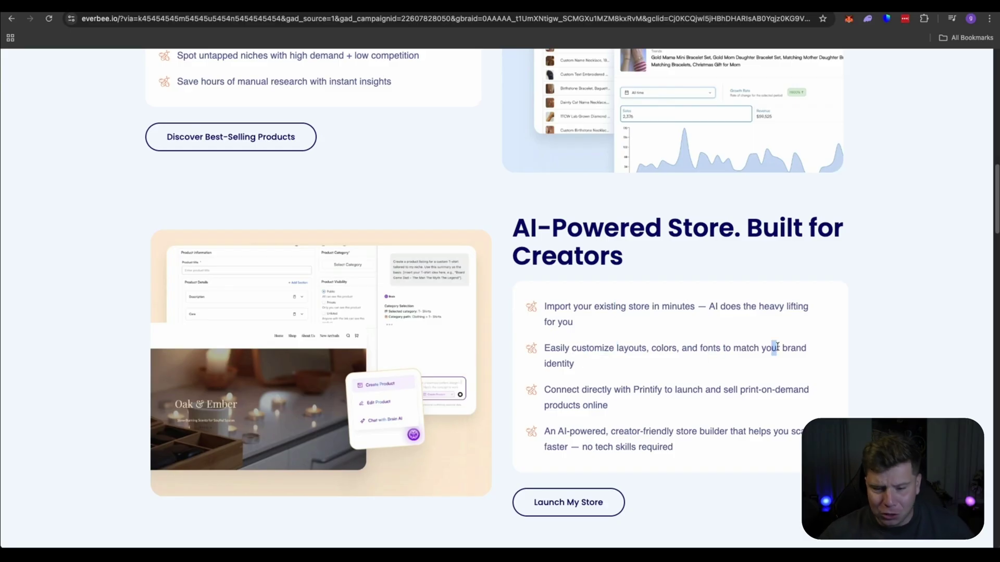
pyautogui.moveTo(632, 389); pyautogui.dragTo(688, 387)
pyautogui.click(695, 385)
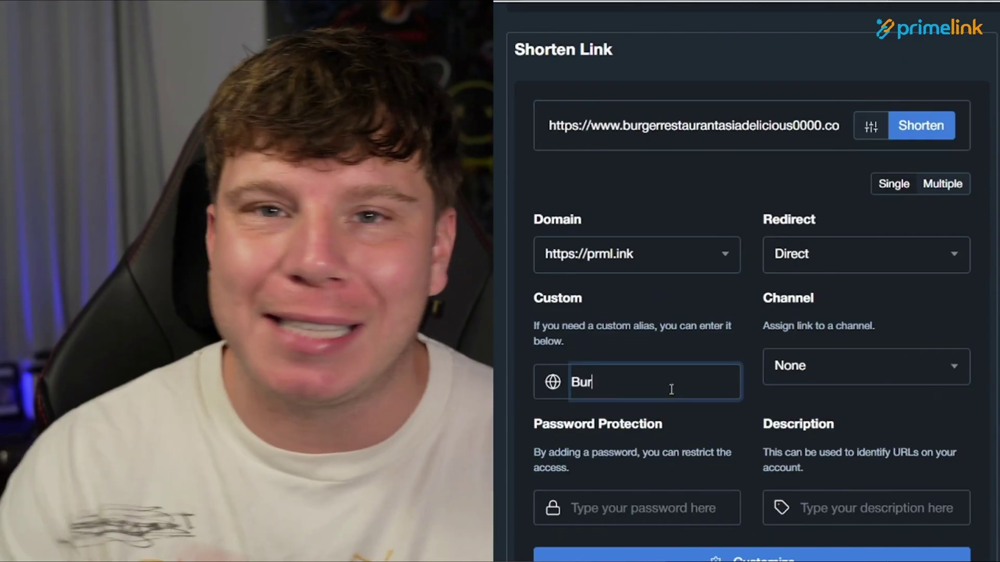
# In PrimeLink, complete the custom alias as BurgerDeli for the burger restaurant URL and shorten the link
pyautogui.write('gerDeli')
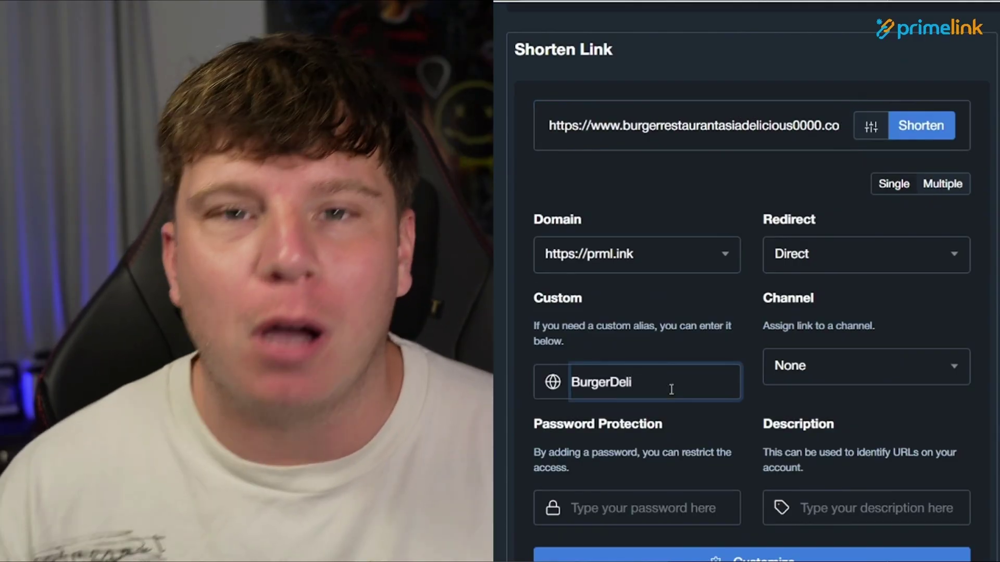
pyautogui.click(921, 126)
pyautogui.click(893, 273)
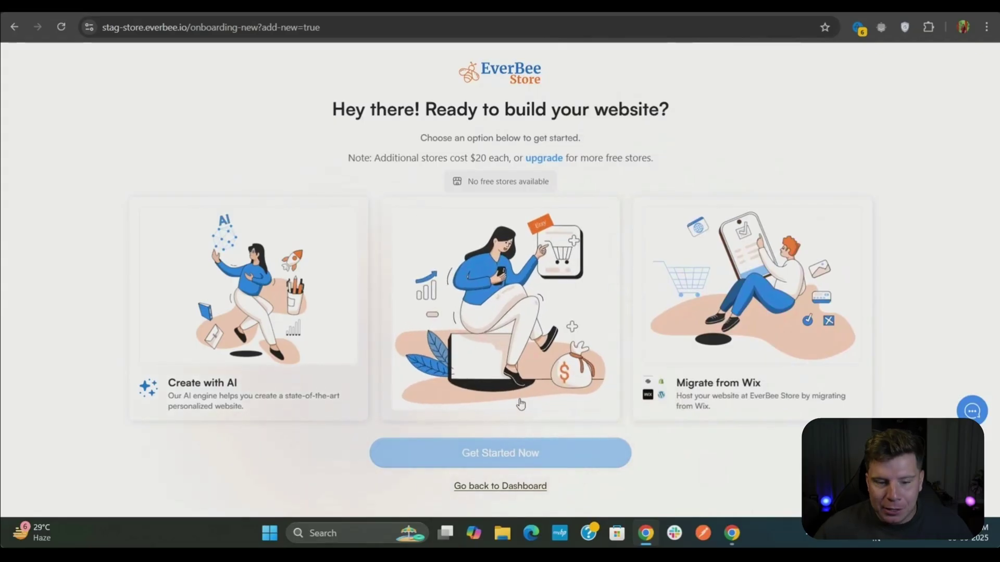
# Start building the EverBee Store website from the Etsy option, sign in to Etsy with the filled-in account, and dismiss the import notice
pyautogui.click(497, 355)
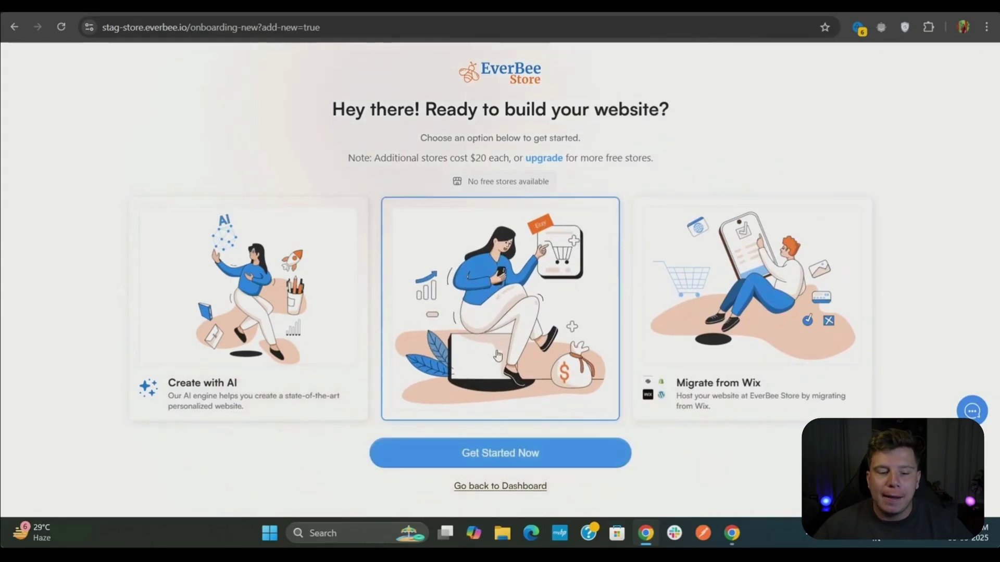
pyautogui.click(509, 464)
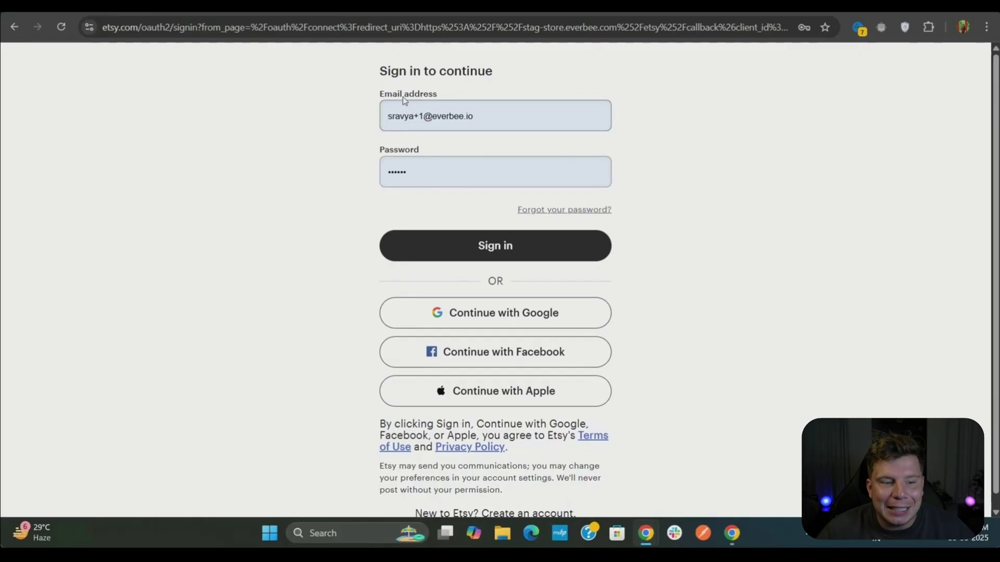
pyautogui.click(411, 115)
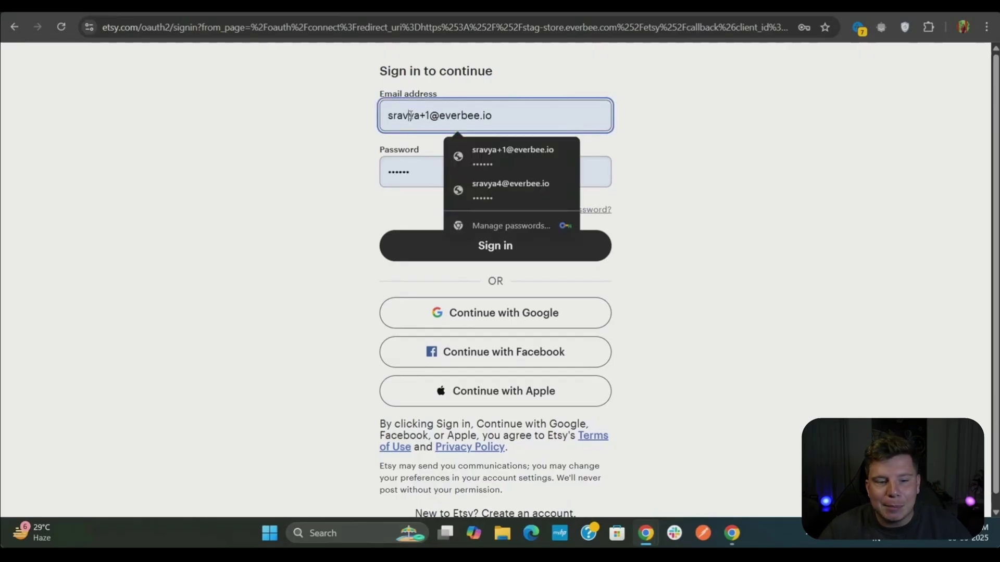
pyautogui.click(363, 211)
pyautogui.click(520, 245)
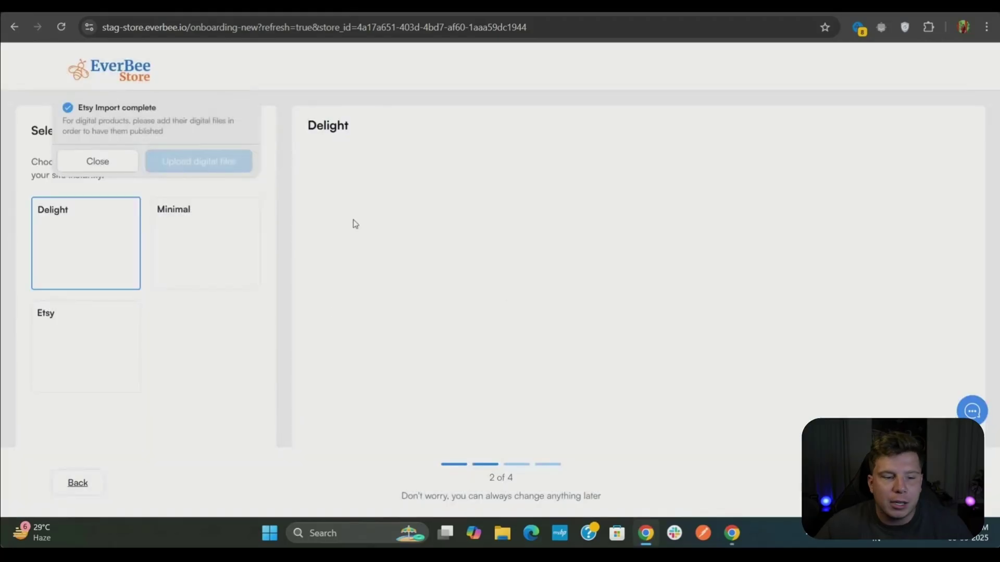
pyautogui.click(98, 162)
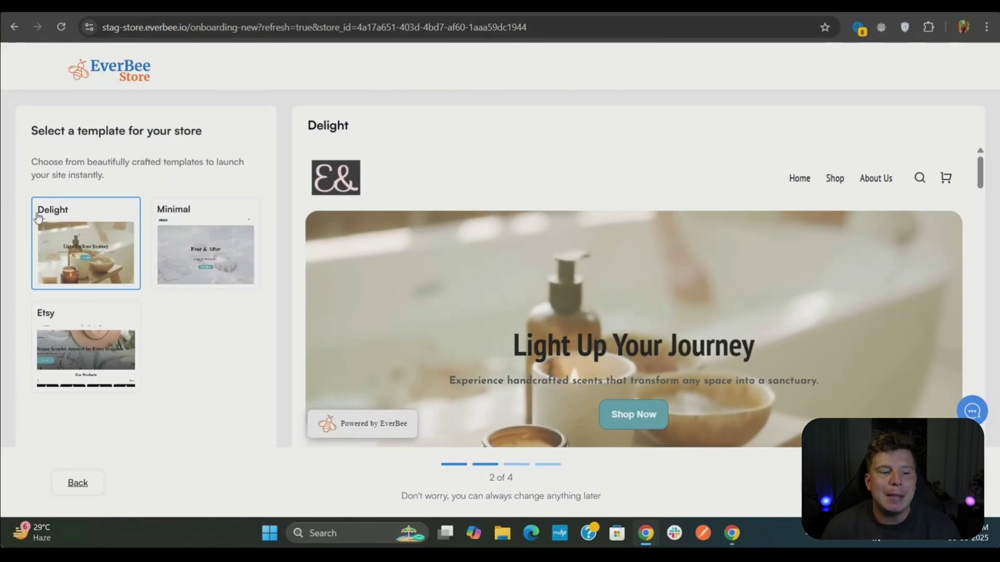
# Try the Minimal template, select the Etsy template instead, preview its storefront, and continue the store setup with it
pyautogui.click(198, 258)
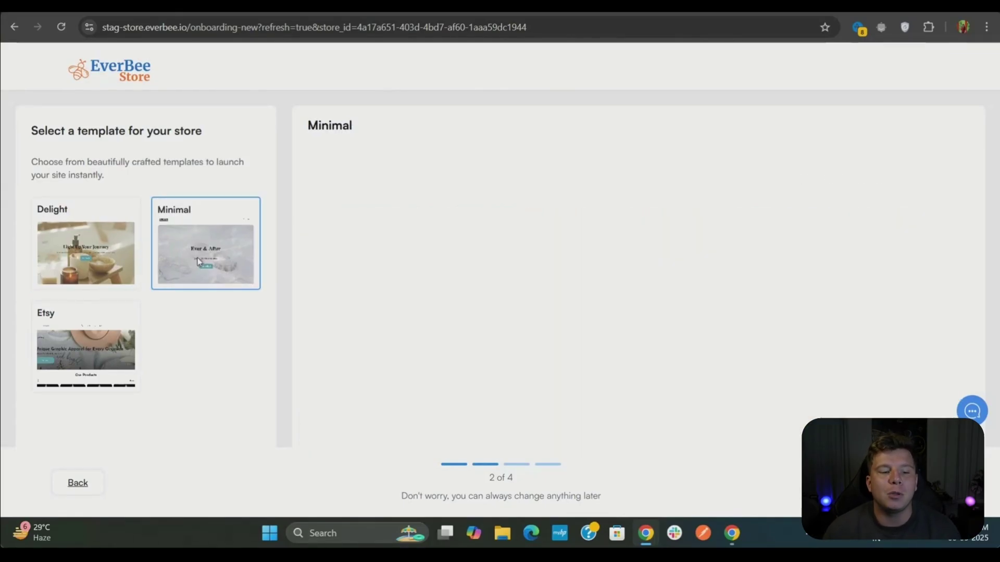
pyautogui.click(97, 340)
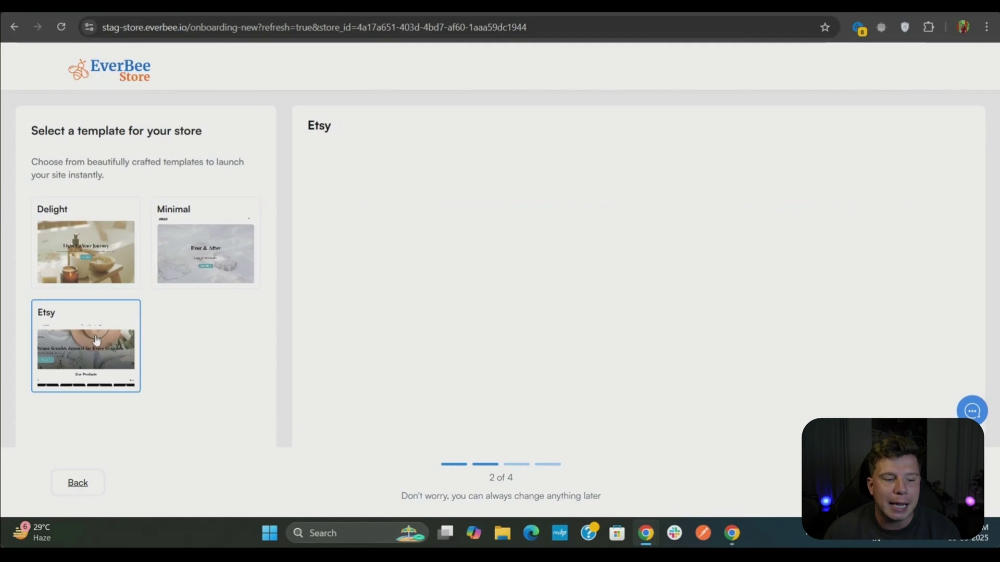
pyautogui.scroll(-5, 579, 337)
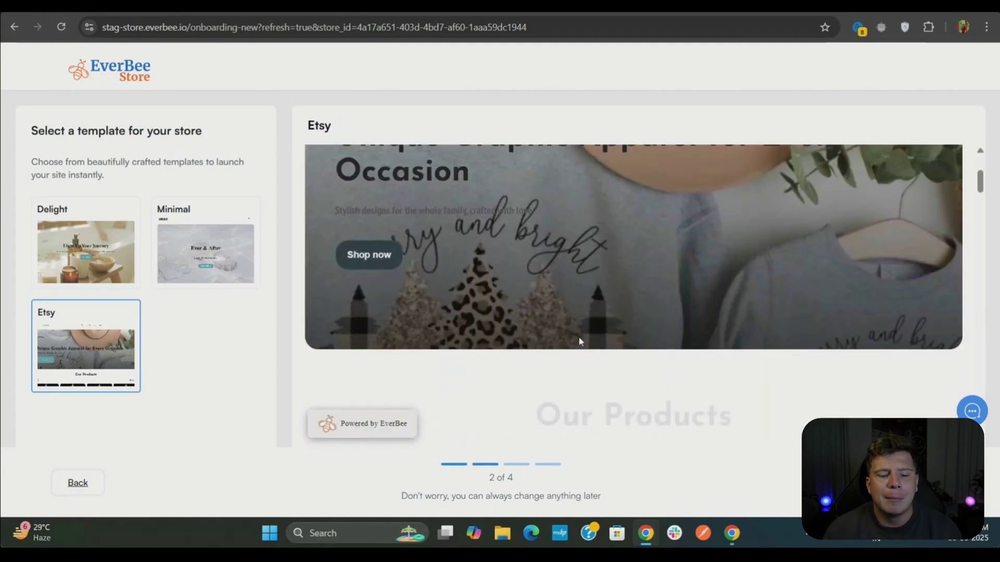
pyautogui.scroll(-1, 579, 336)
pyautogui.scroll(-3, 795, 384)
pyautogui.scroll(-20, 796, 382)
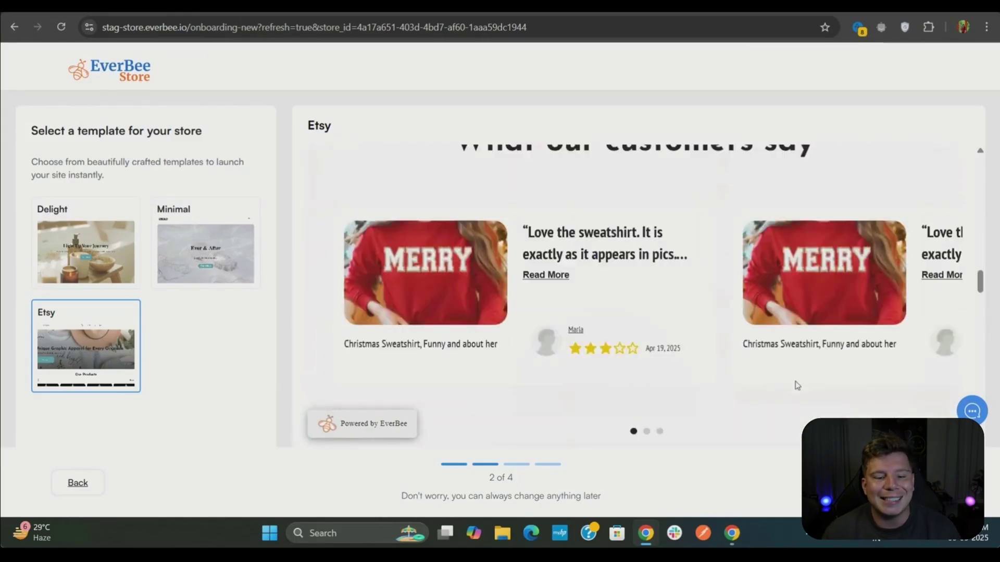
pyautogui.scroll(20, 797, 386)
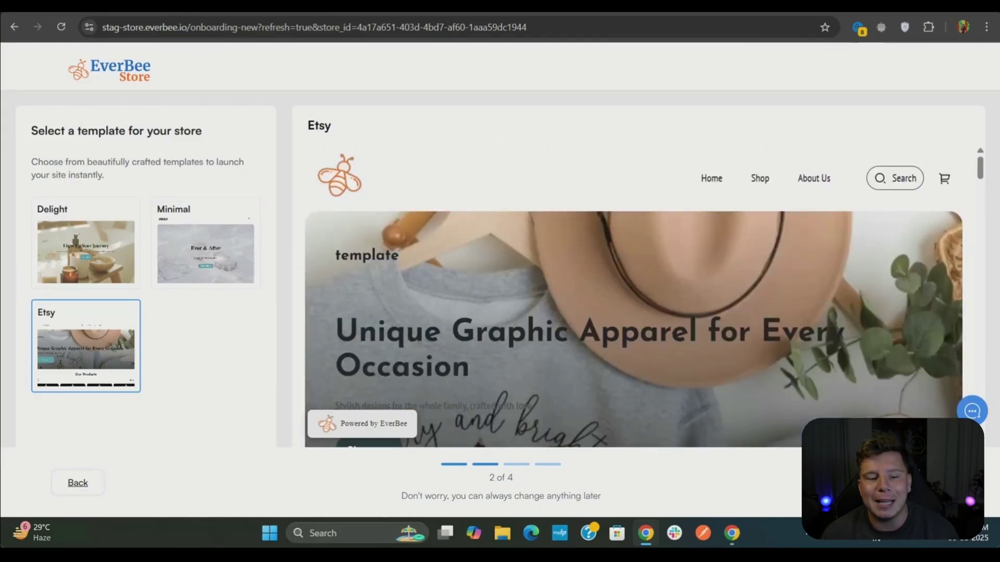
pyautogui.click(922, 483)
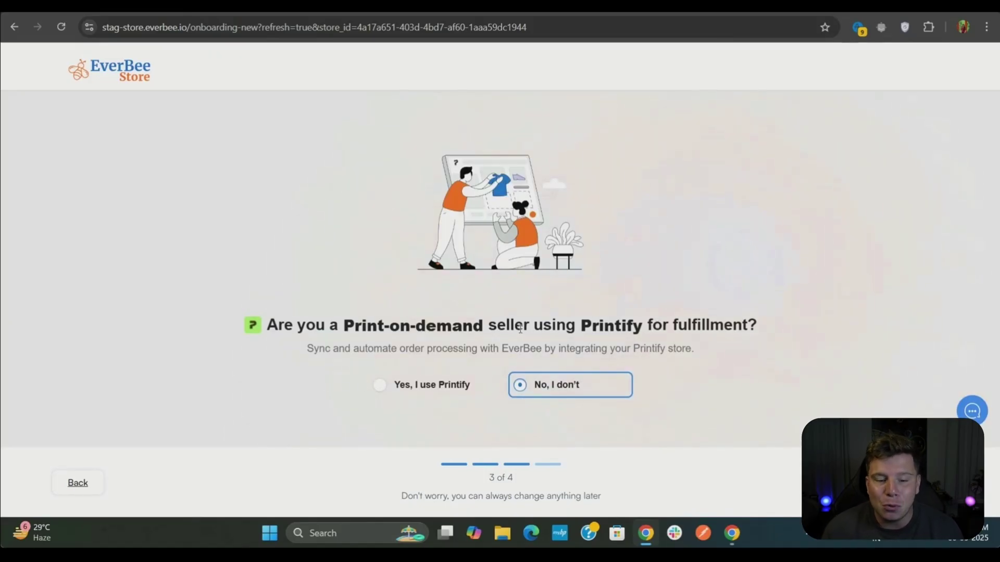
# Answer the question about using Printify for print-on-demand fulfillment with "No, I don't"
pyautogui.click(380, 396)
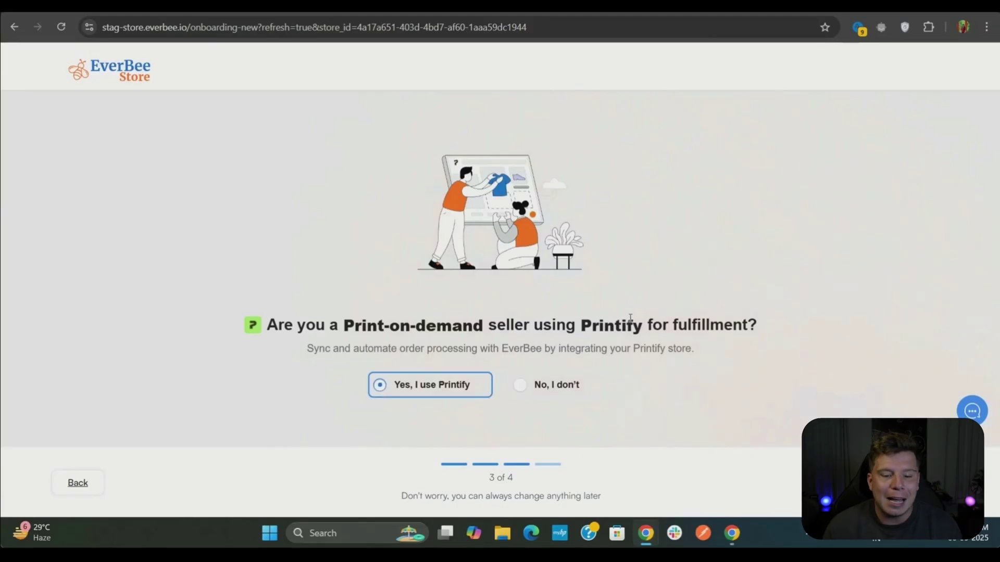
pyautogui.click(527, 388)
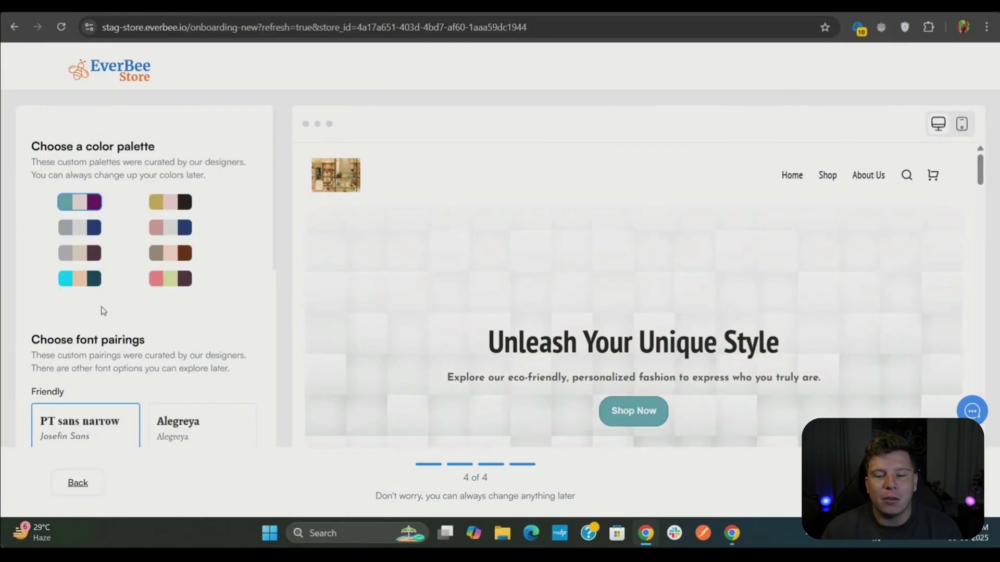
# Choose the taupe, peach and brown color palette and the professional Cormorant Garamond with Proza Libre font pairing
pyautogui.click(163, 207)
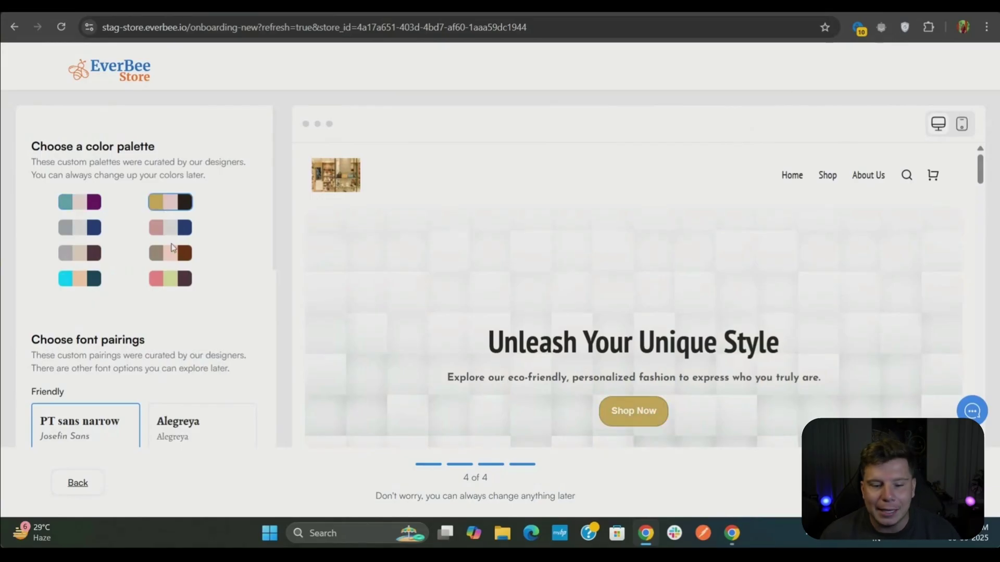
pyautogui.click(167, 259)
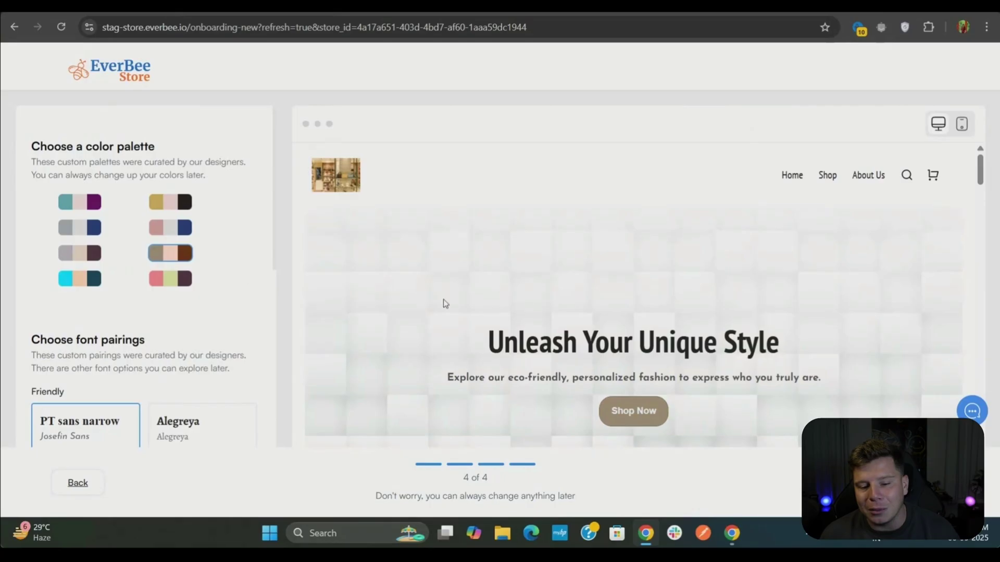
pyautogui.scroll(-1, 396, 292)
pyautogui.scroll(-3, 167, 263)
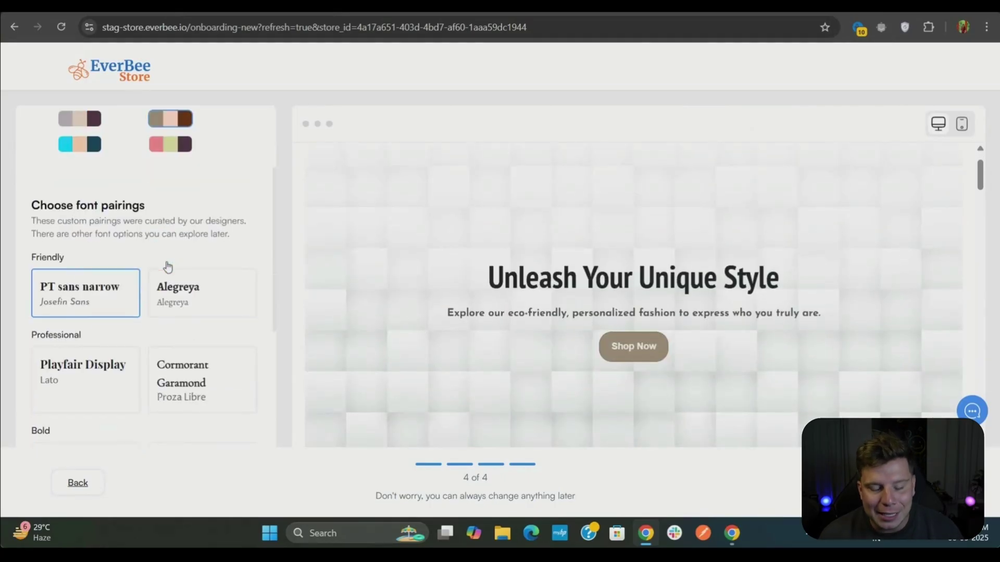
pyautogui.click(187, 400)
# Set the corner radius to the middle, slightly rounded option and finish the store onboarding
pyautogui.scroll(-1, 188, 401)
pyautogui.scroll(-4, 188, 404)
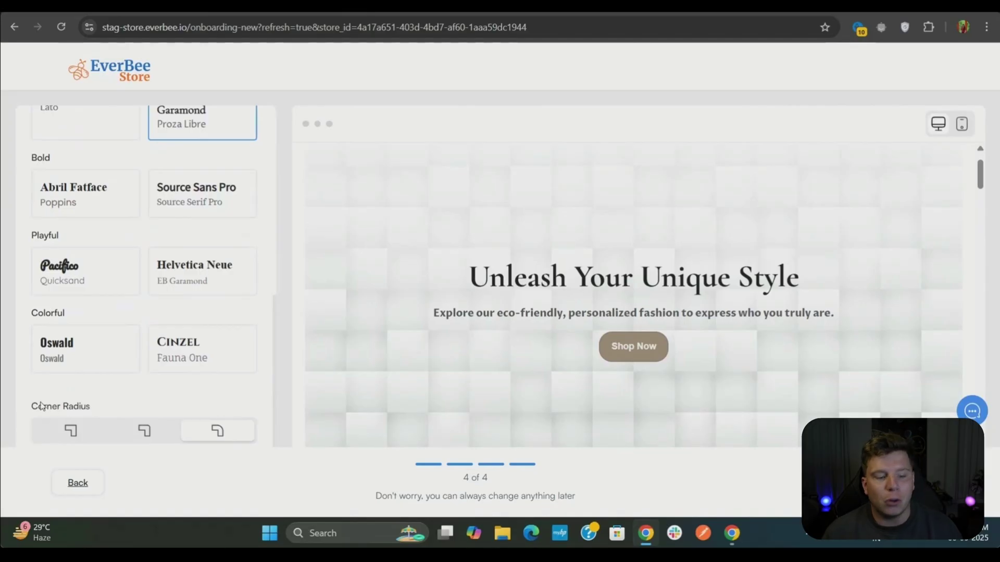
pyautogui.click(150, 439)
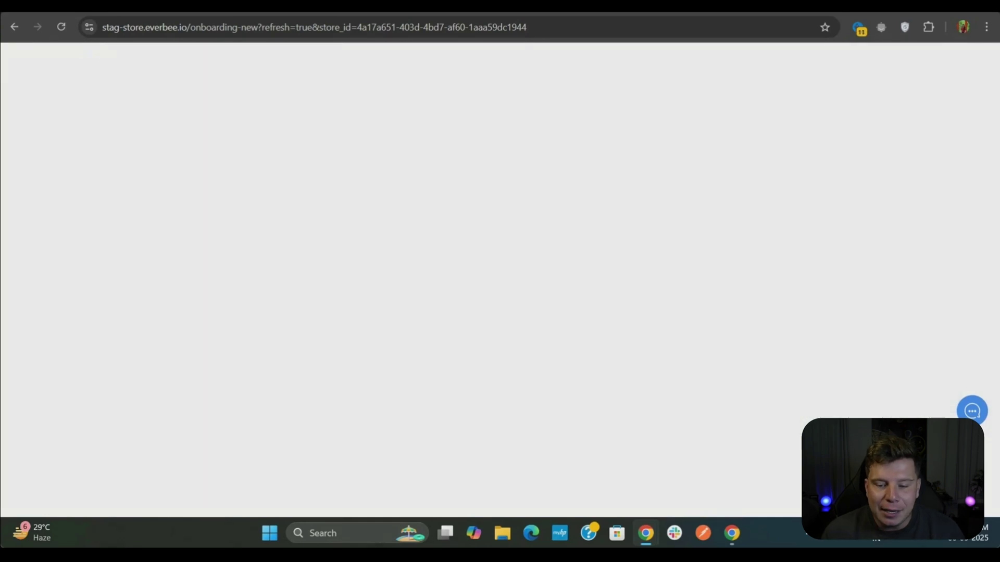
pyautogui.click(919, 482)
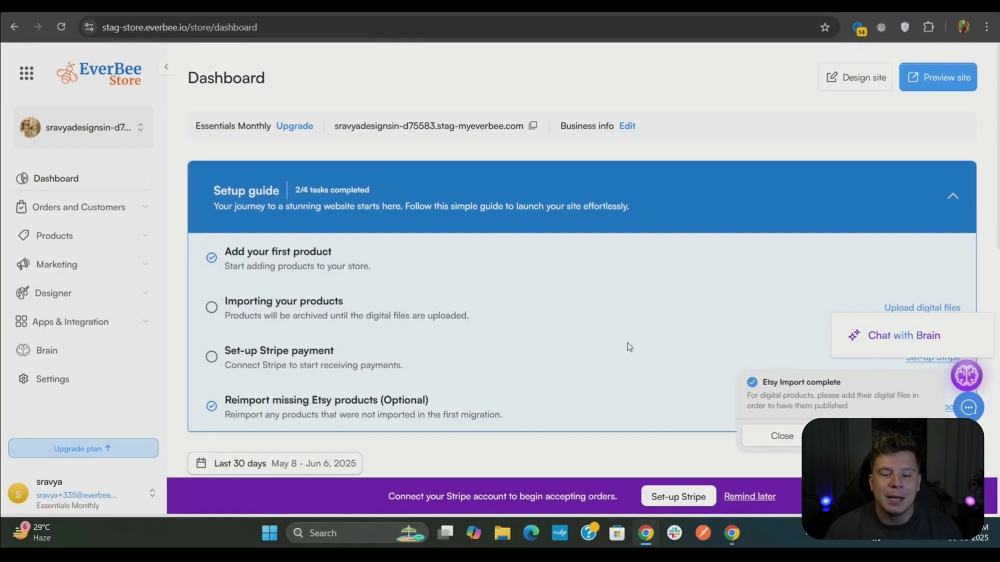
# Open the digital file upload page from the setup guide's product import task and review the listed digital products
pyautogui.scroll(-2, 477, 350)
pyautogui.scroll(2, 345, 319)
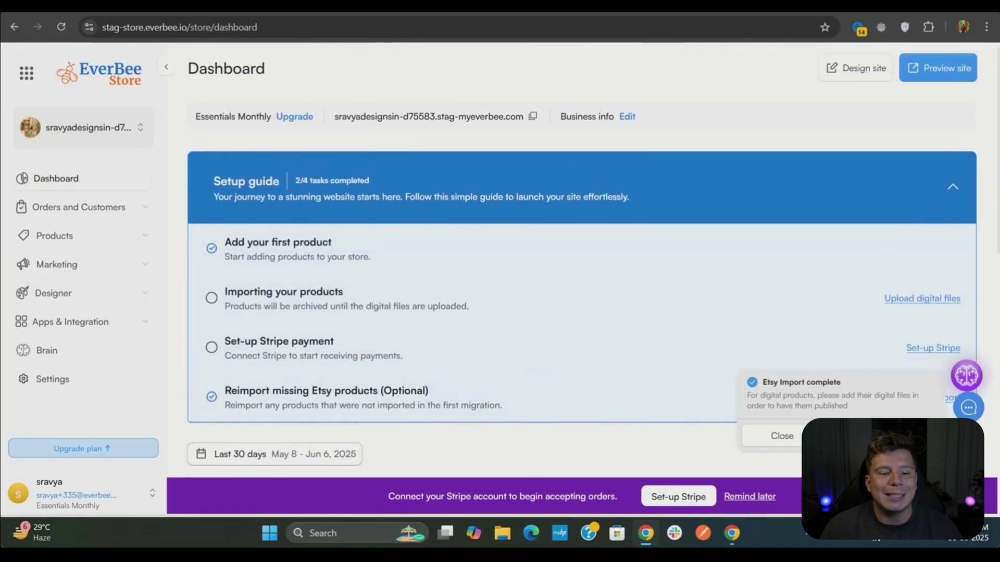
pyautogui.click(922, 299)
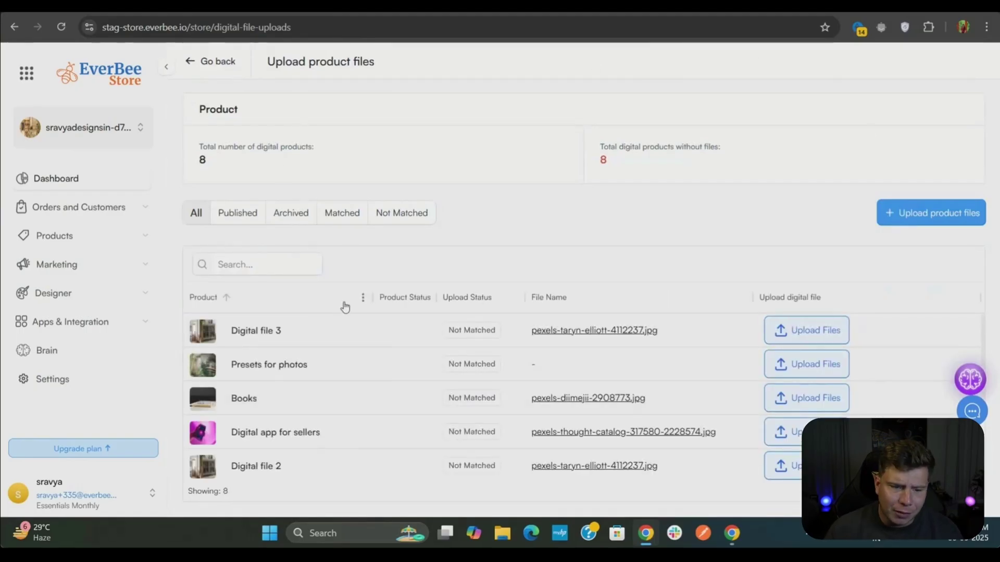
pyautogui.scroll(-2, 327, 379)
pyautogui.scroll(2, 326, 379)
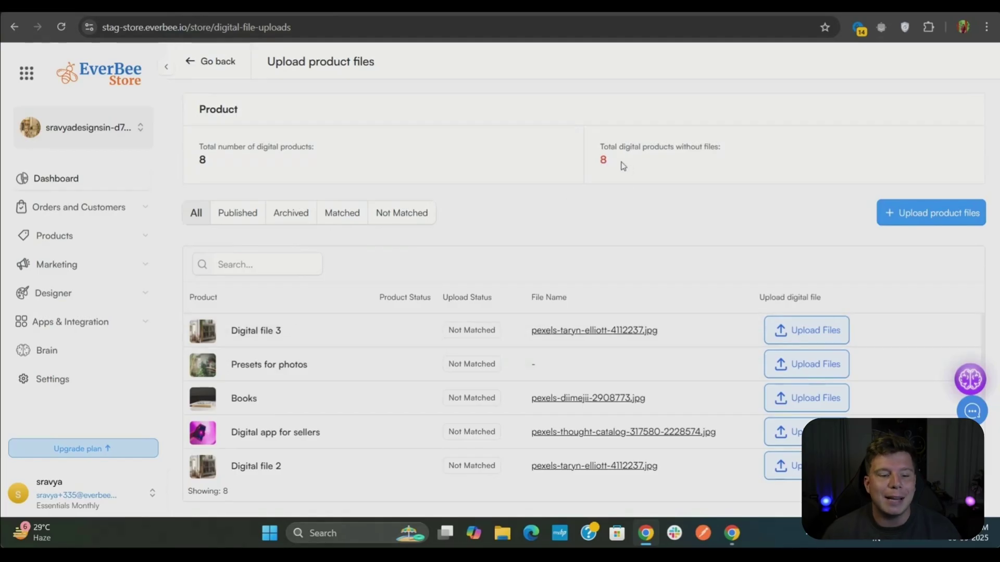
# Upload the Digital list zip archive from Downloads as the file for the Digital file 3 product
pyautogui.click(794, 329)
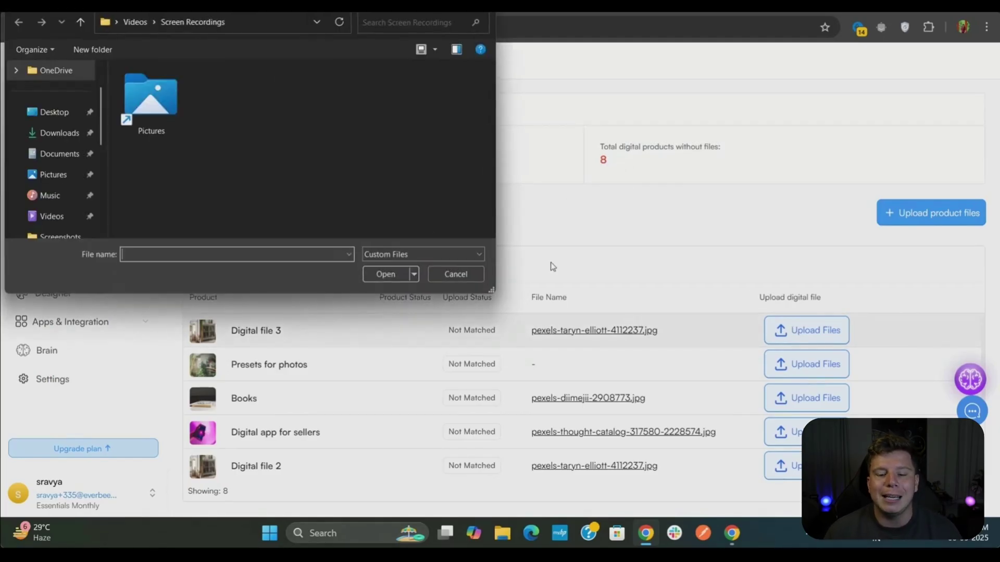
pyautogui.click(71, 136)
pyautogui.scroll(-10, 410, 198)
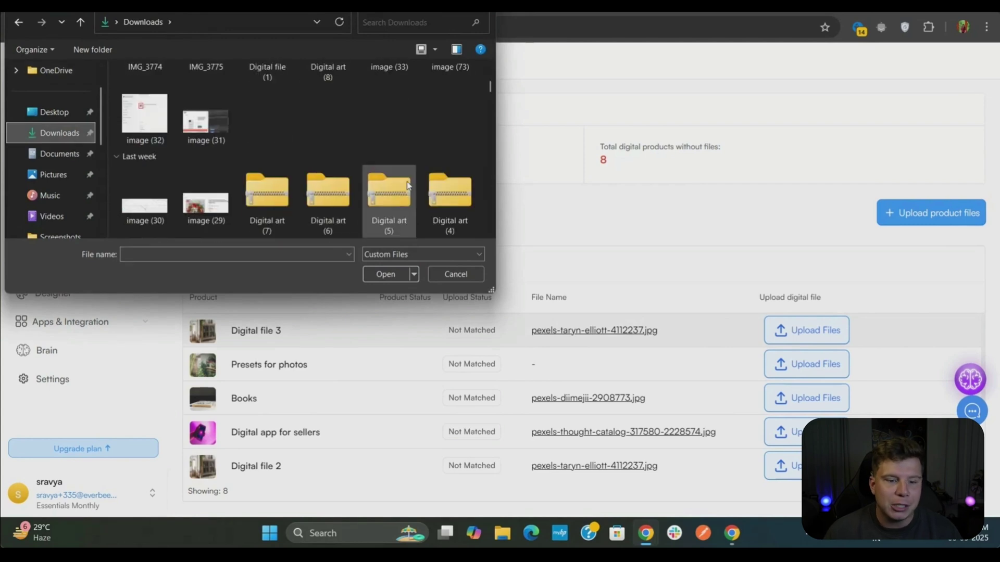
pyautogui.click(311, 160)
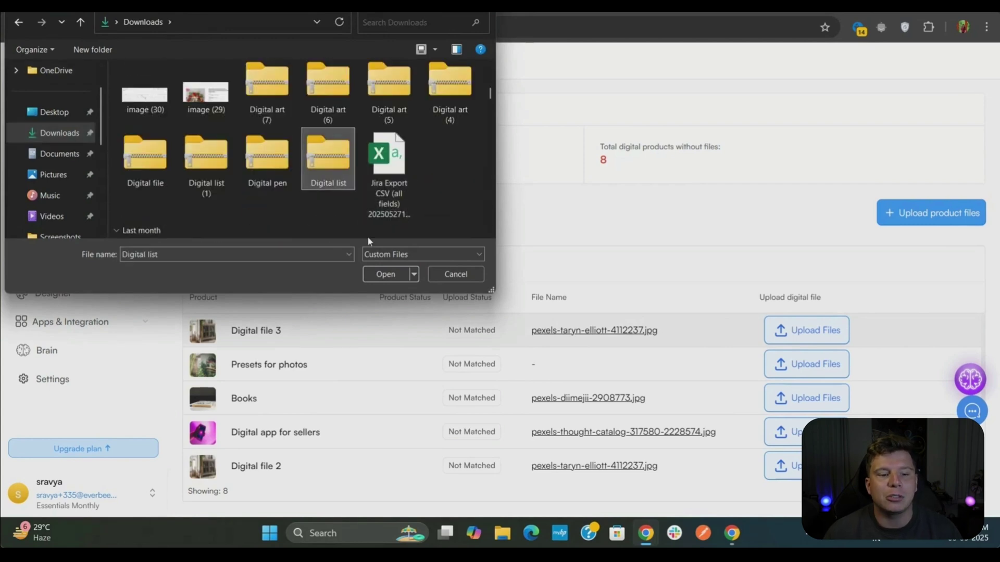
pyautogui.click(383, 275)
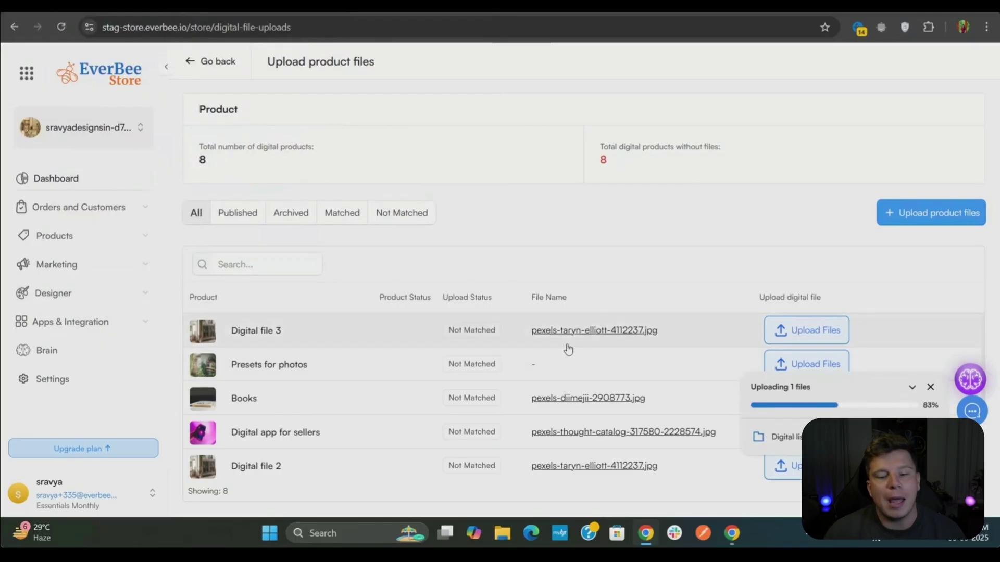
pyautogui.scroll(-2, 568, 349)
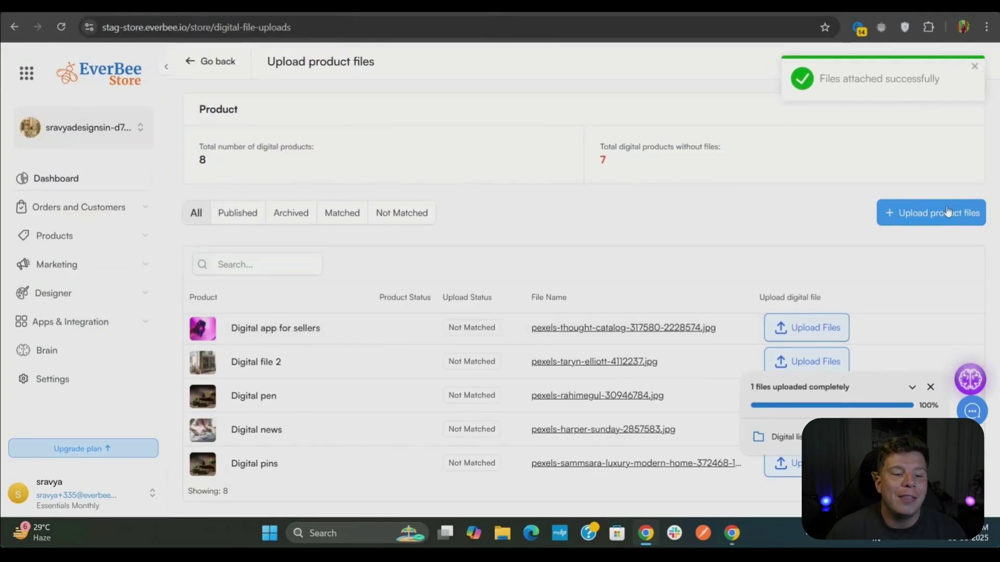
pyautogui.click(913, 219)
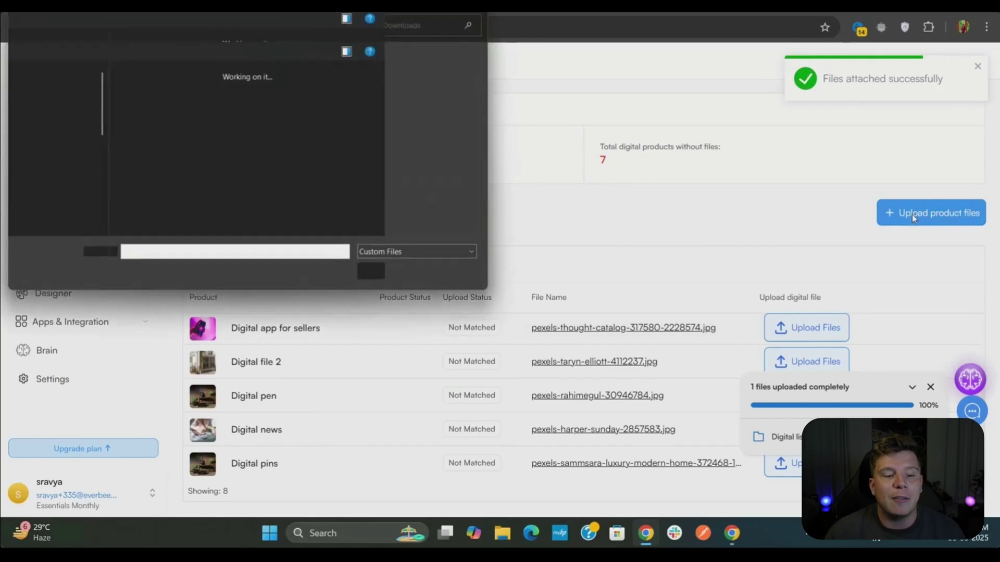
pyautogui.click(334, 199)
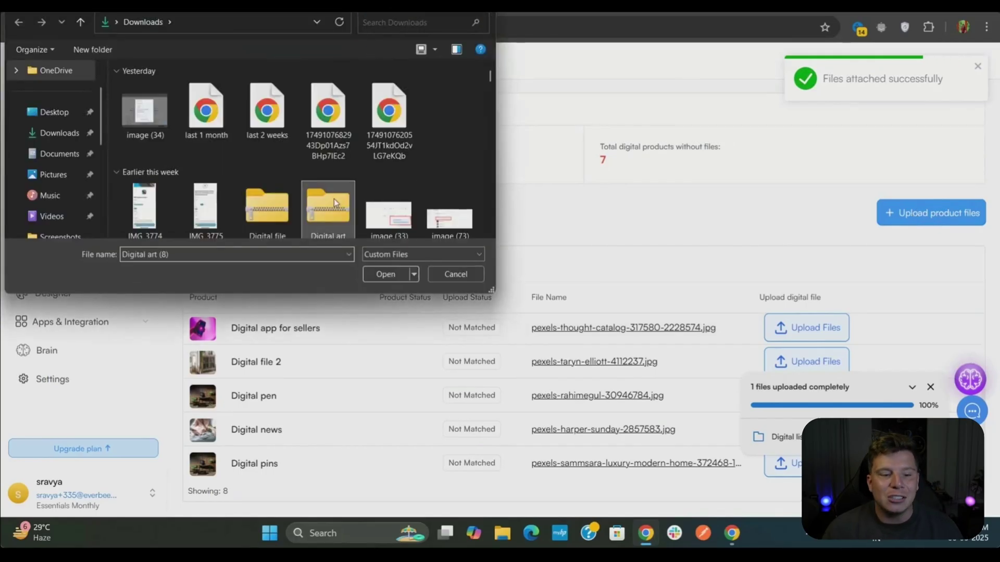
pyautogui.scroll(-10, 334, 202)
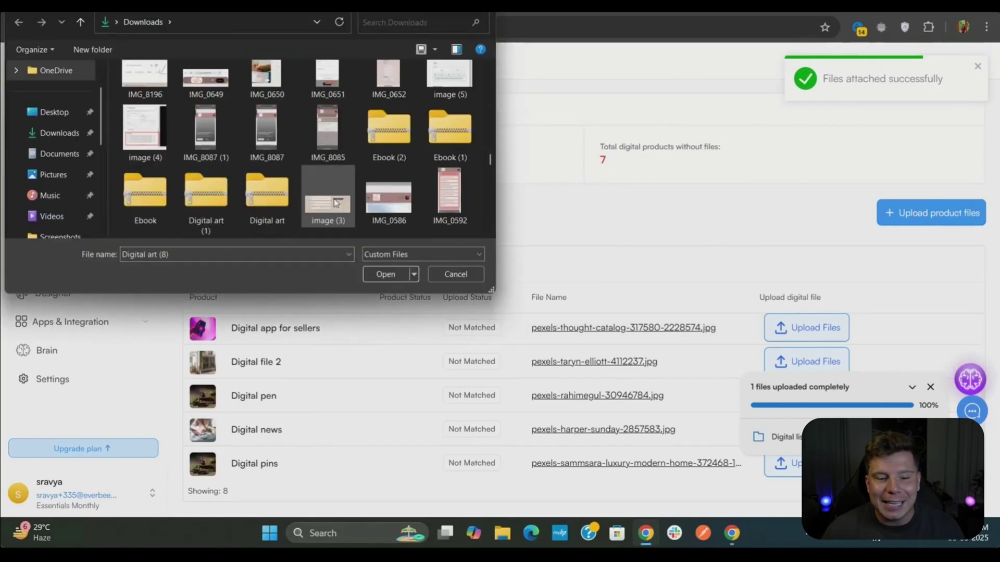
pyautogui.scroll(-6, 334, 202)
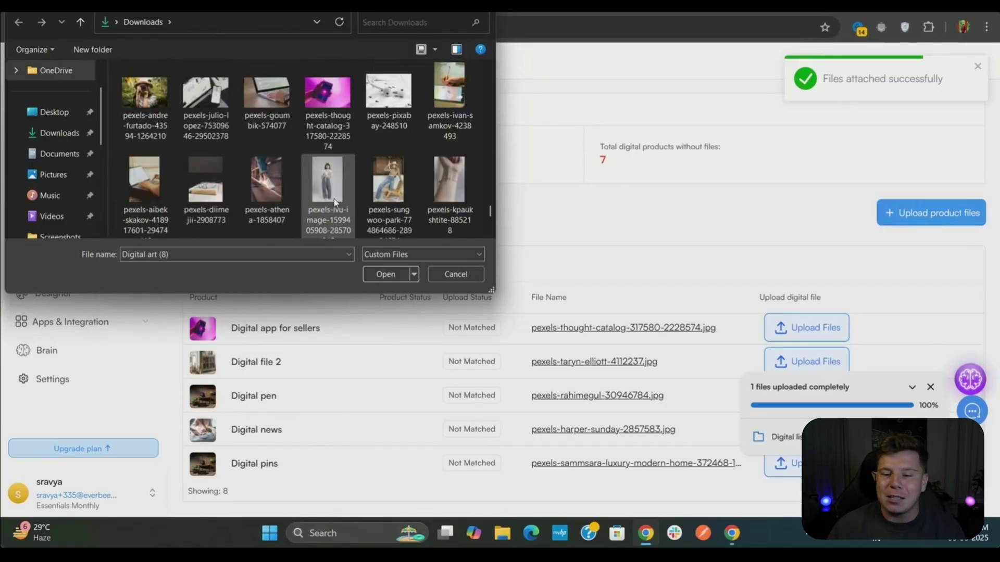
pyautogui.click(320, 110)
pyautogui.click(383, 277)
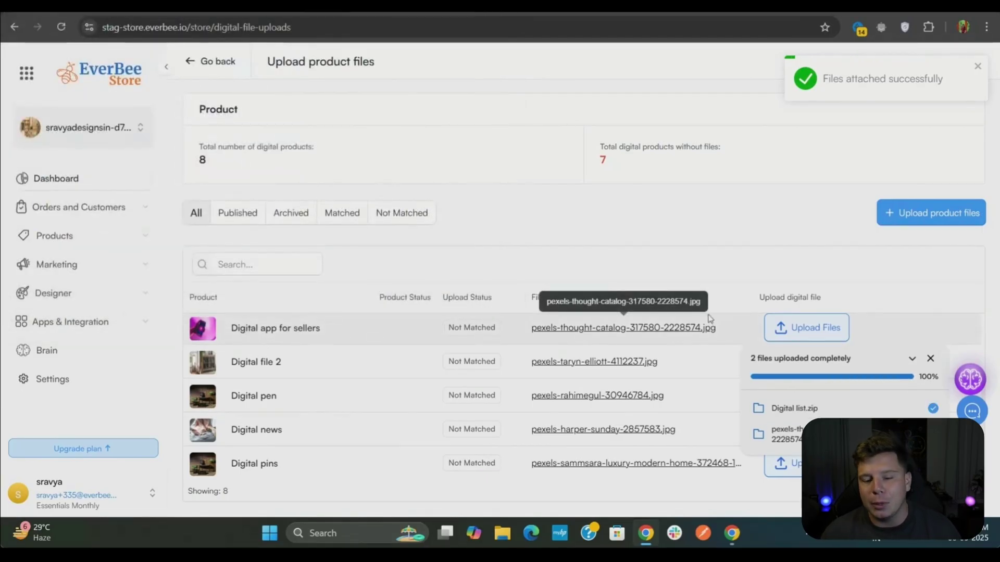
pyautogui.click(920, 221)
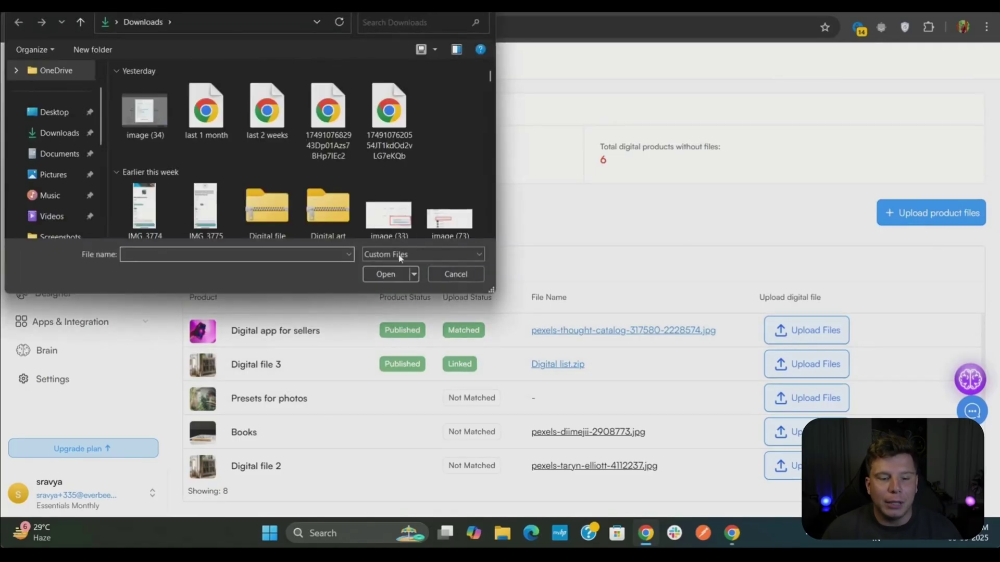
pyautogui.click(456, 274)
pyautogui.click(818, 397)
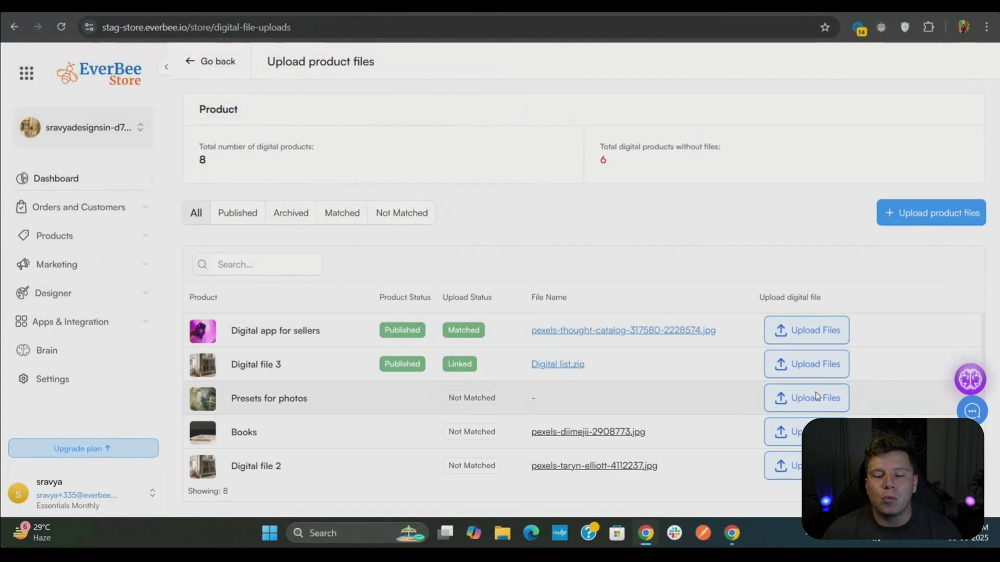
pyautogui.click(461, 275)
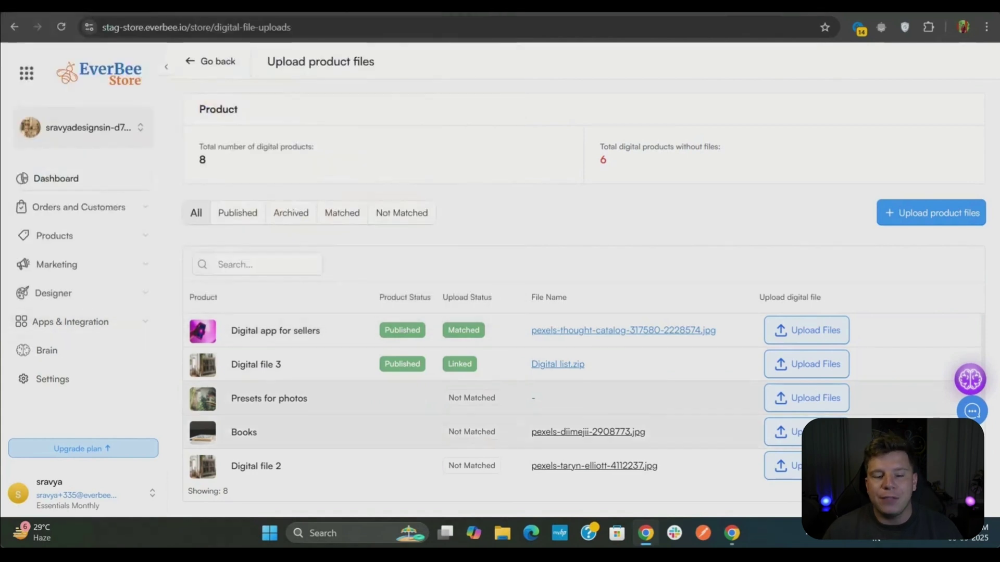
# Leave the digital file upload page and open the store's full product list
pyautogui.scroll(-2, 799, 432)
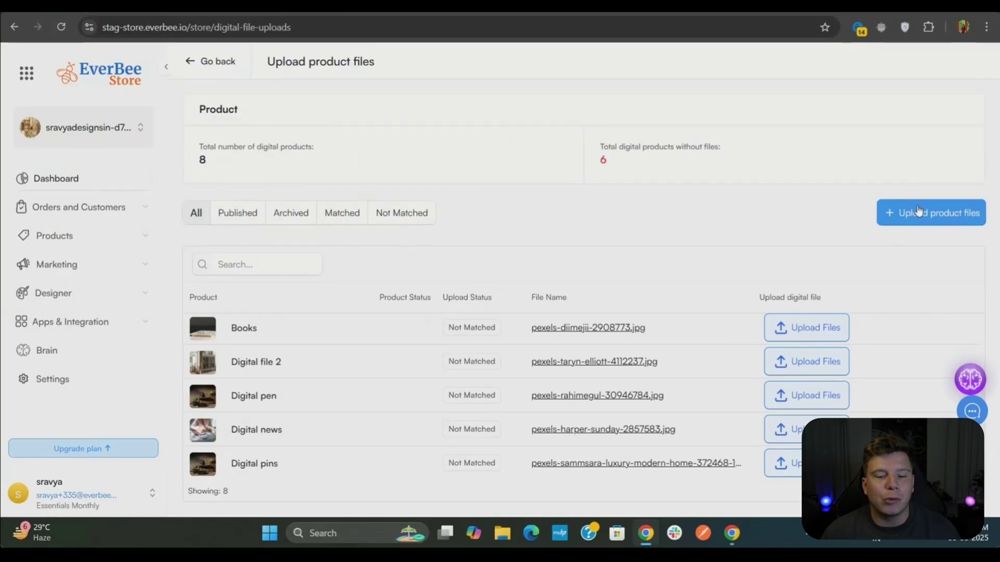
pyautogui.scroll(2, 785, 370)
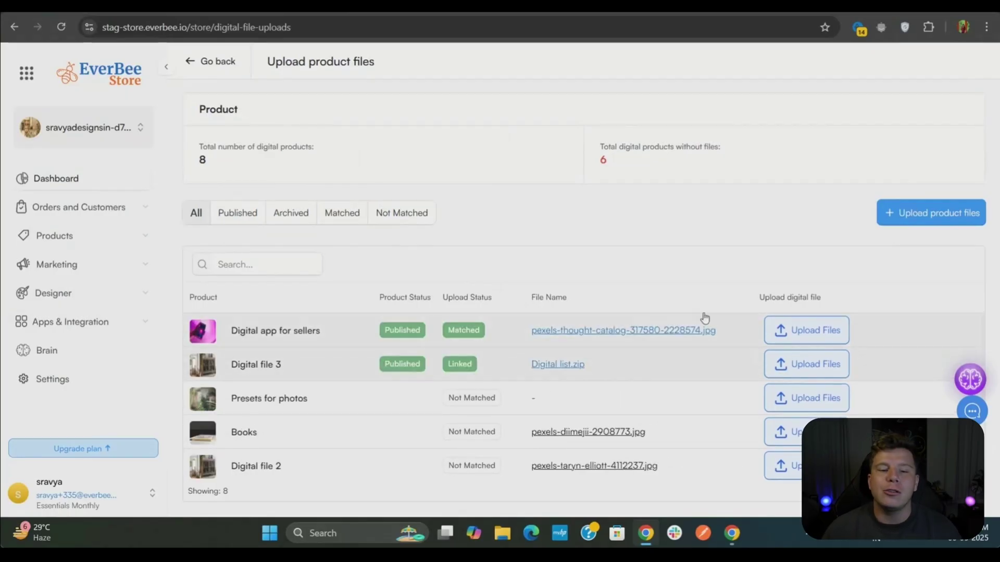
pyautogui.click(211, 62)
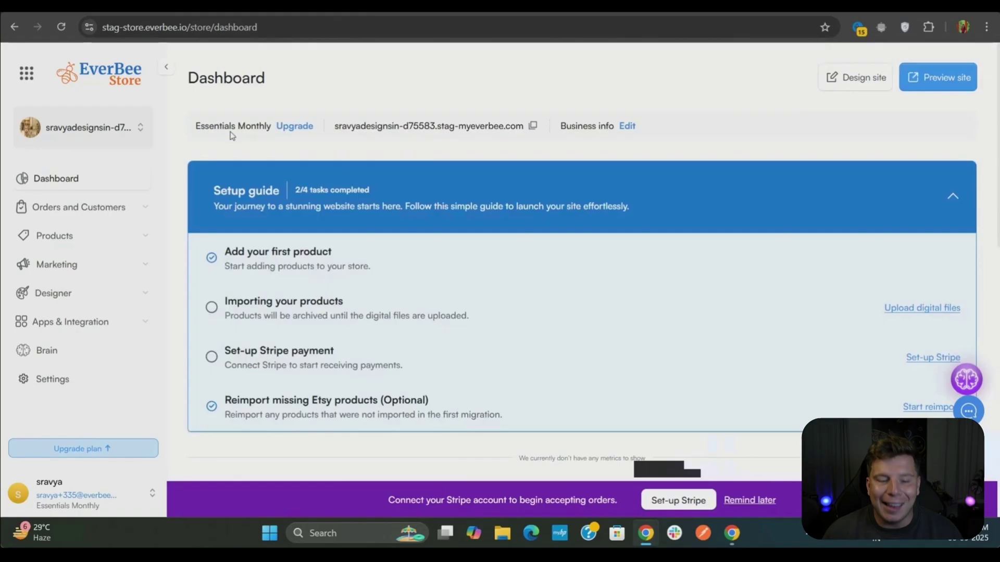
pyautogui.click(64, 238)
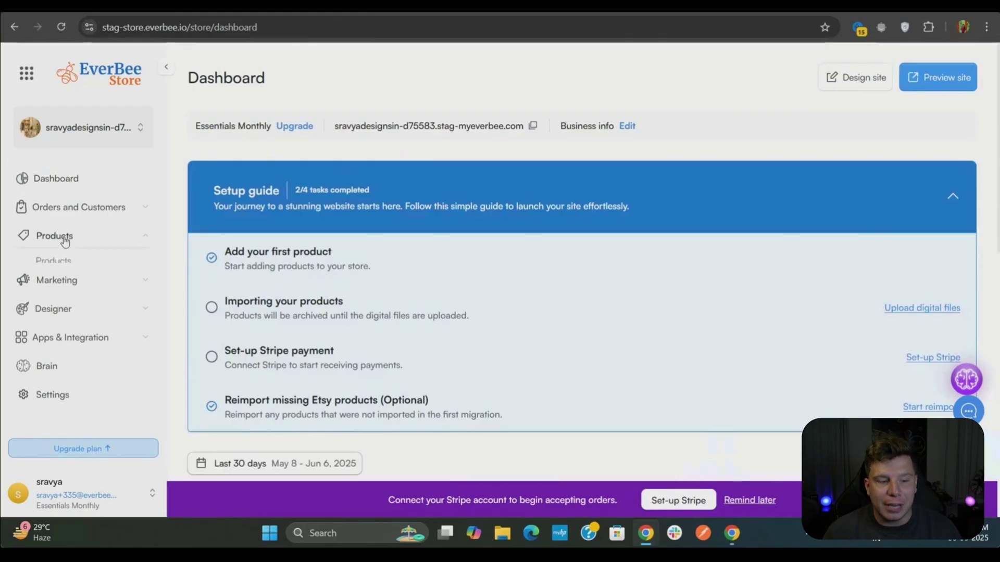
pyautogui.click(49, 261)
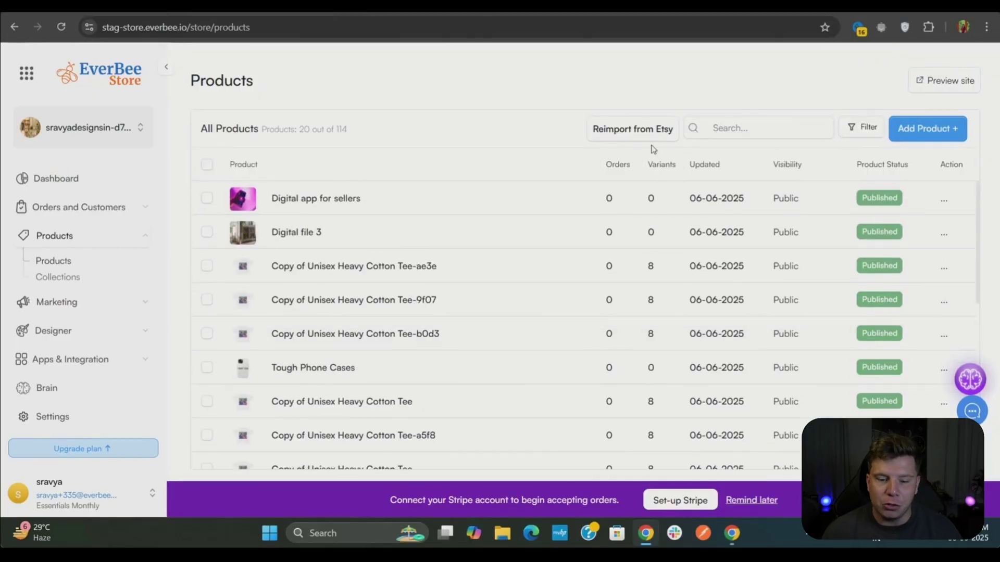
# Reimport the missing products from Etsy, reload the product list, and expand the collapsed navigation
pyautogui.click(632, 131)
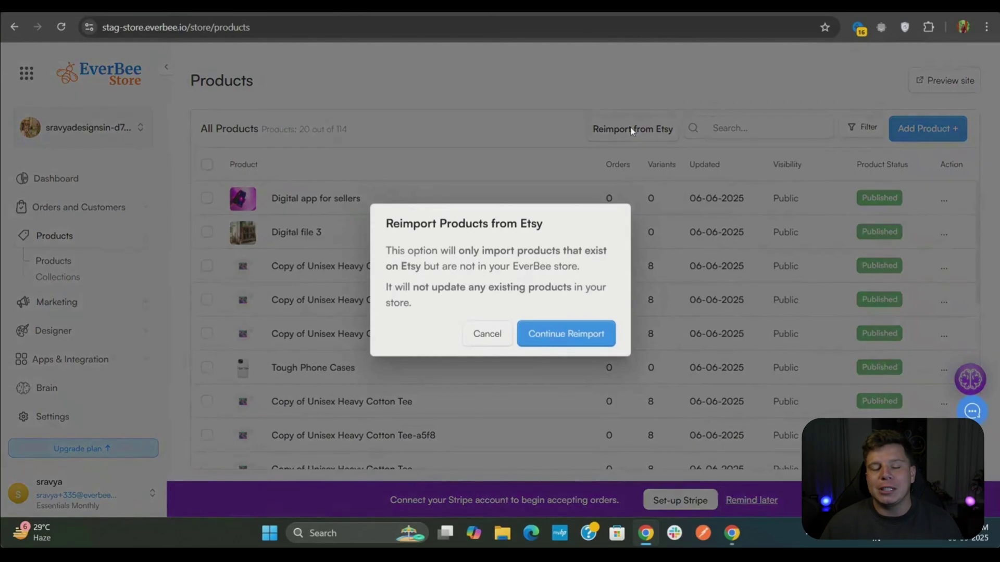
pyautogui.click(575, 333)
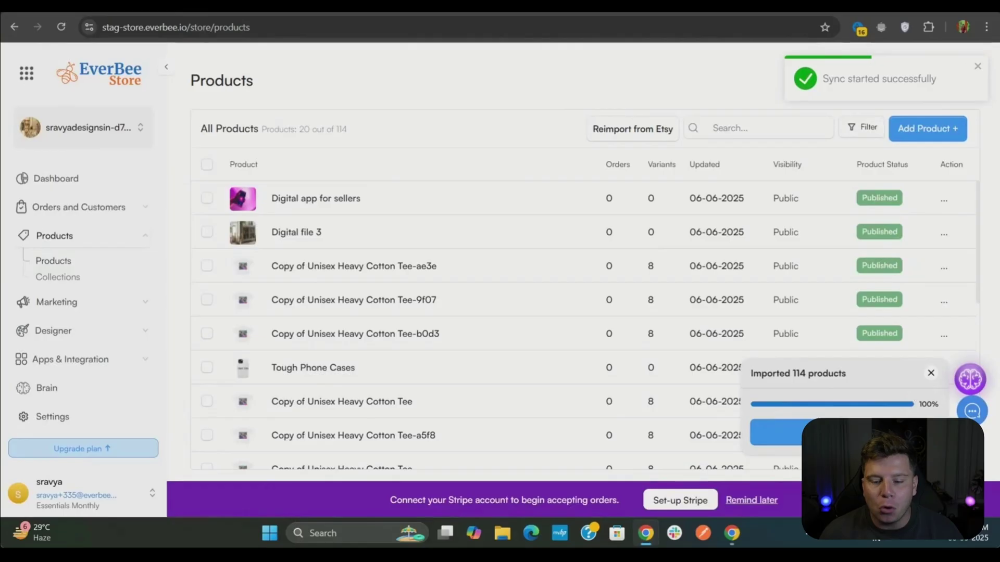
pyautogui.click(843, 433)
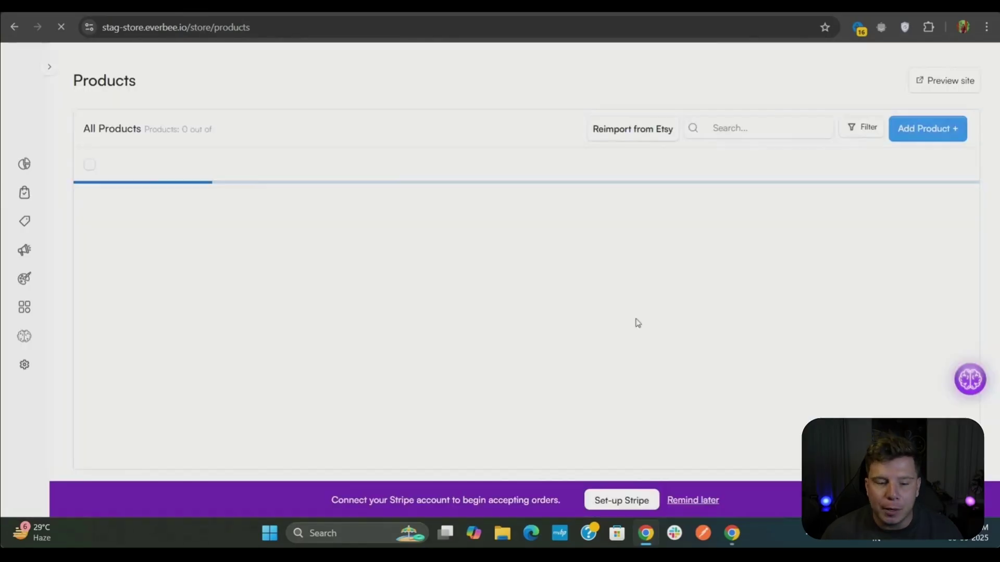
pyautogui.click(54, 69)
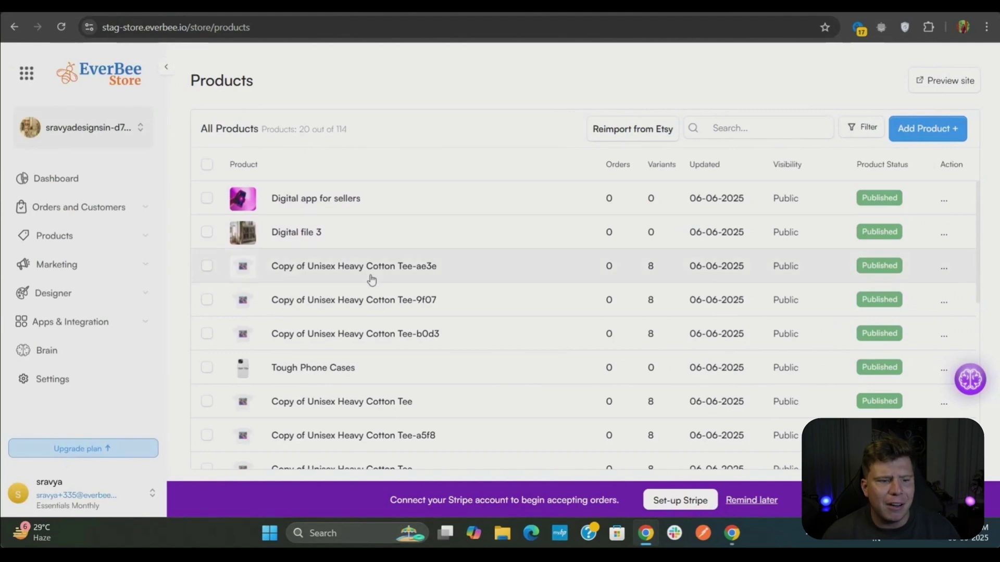
# Examine the imported products down the list and return to its beginning
pyautogui.scroll(-6, 323, 306)
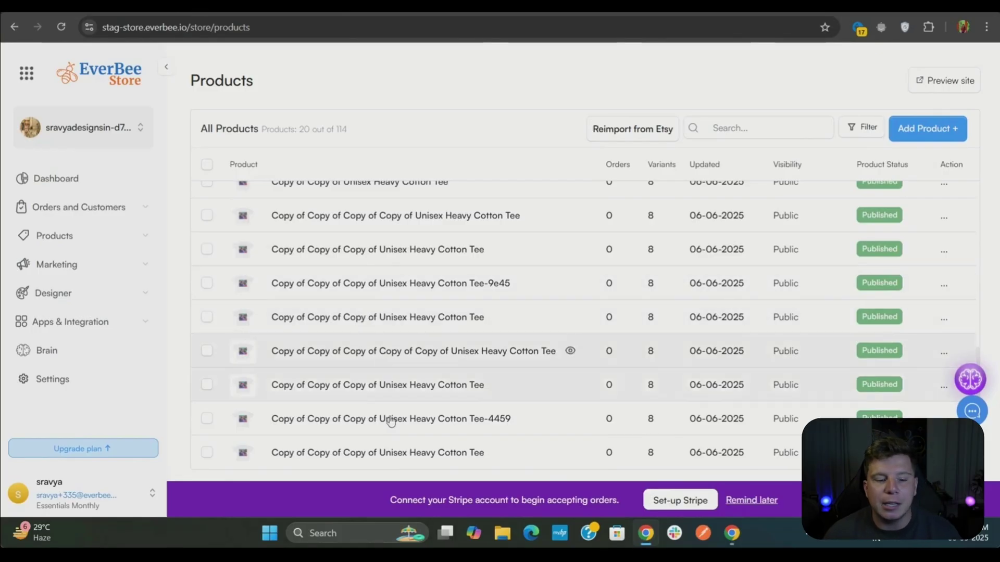
pyautogui.scroll(3, 415, 345)
pyautogui.scroll(-3, 415, 345)
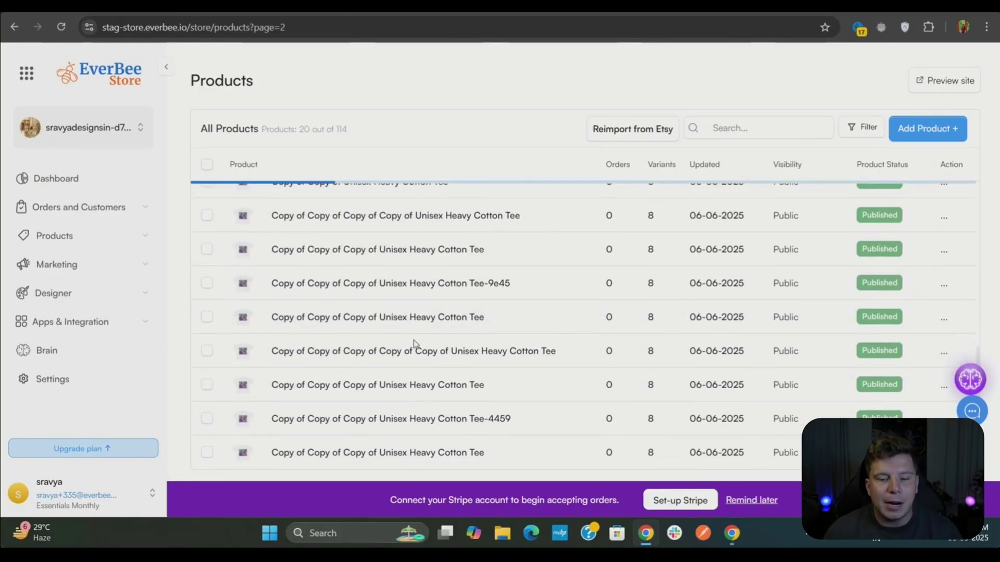
pyautogui.scroll(-5, 415, 345)
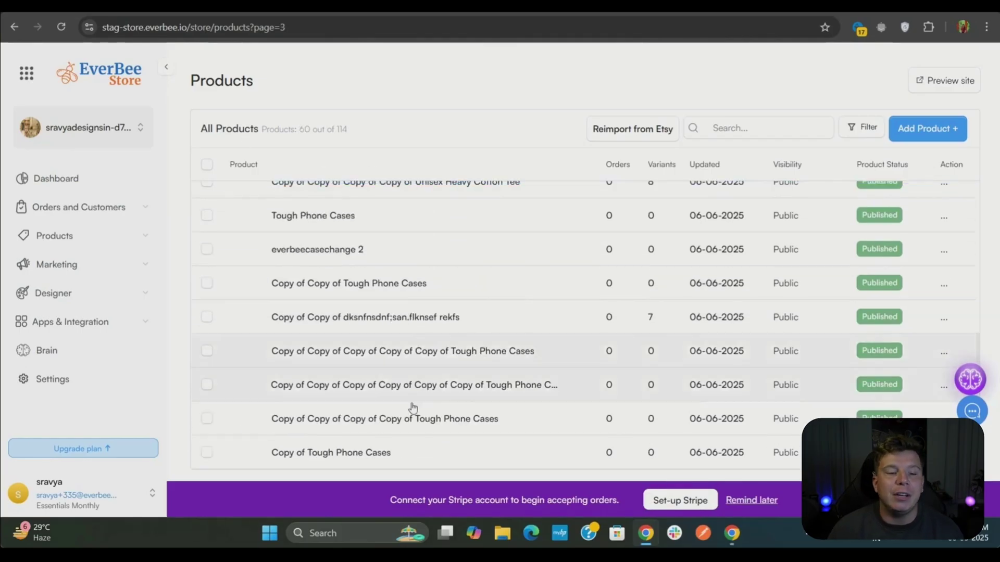
pyautogui.scroll(3, 392, 278)
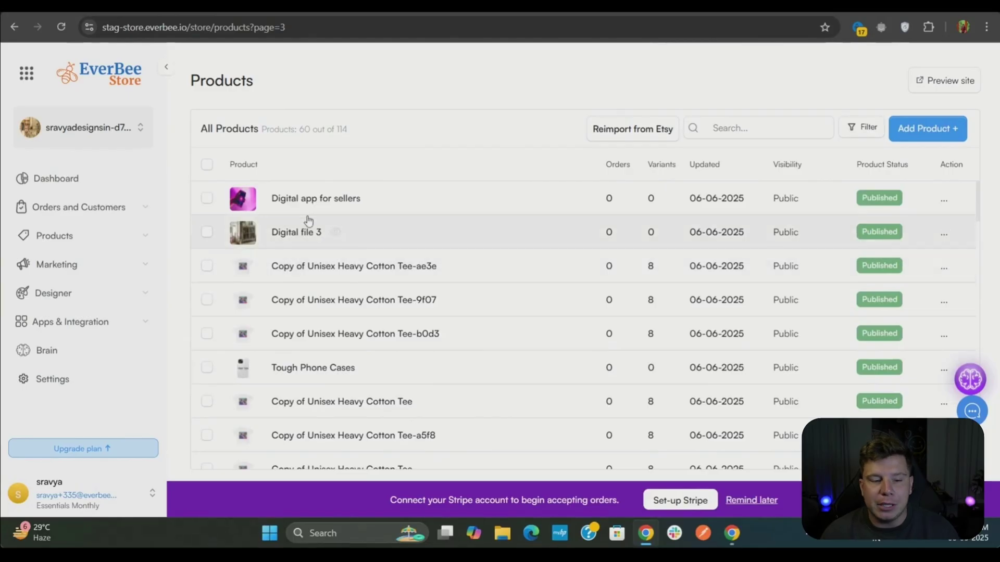
# Review the general, variant and additional information of the Digital app for sellers product and save it
pyautogui.click(303, 209)
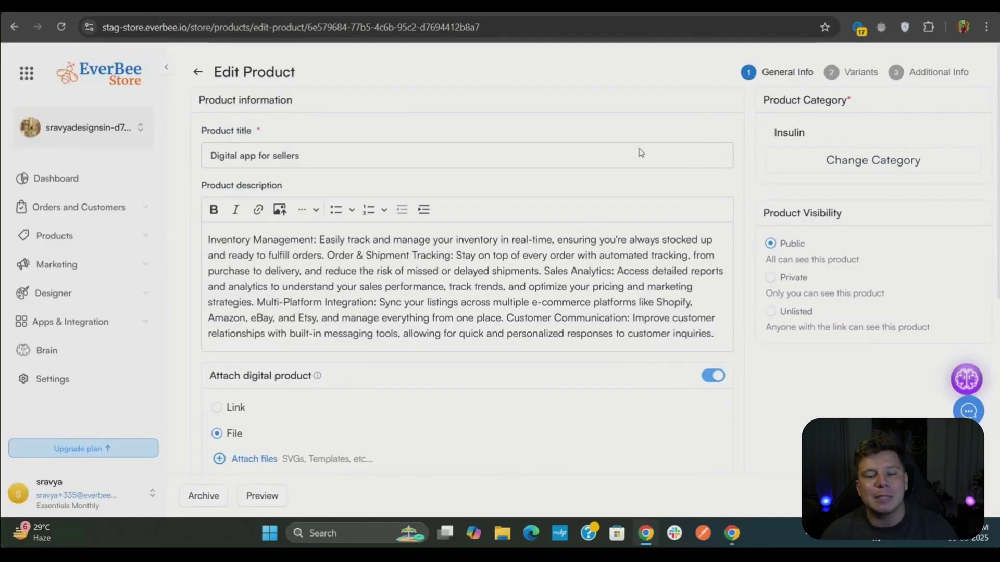
pyautogui.scroll(-5, 614, 301)
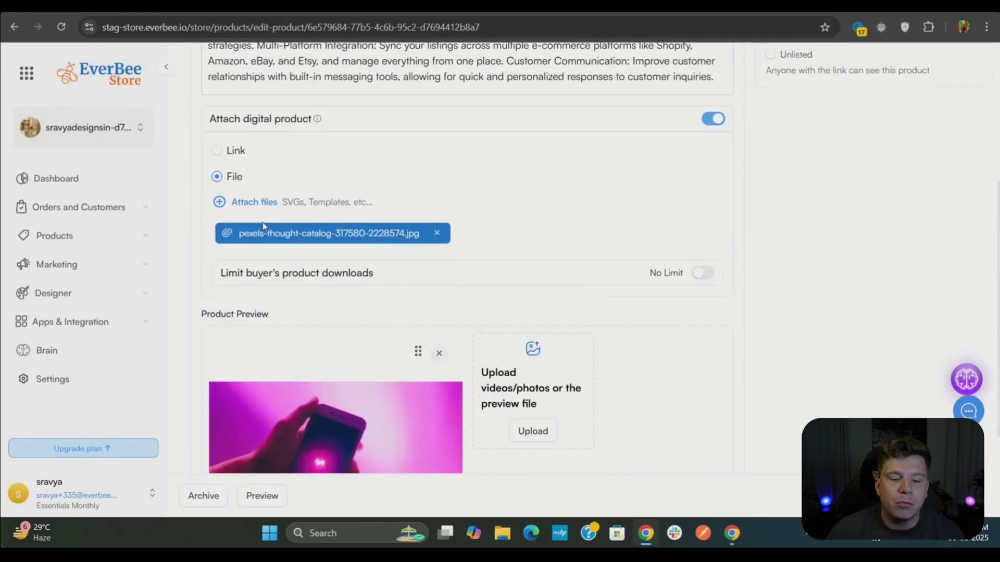
pyautogui.scroll(-3, 386, 260)
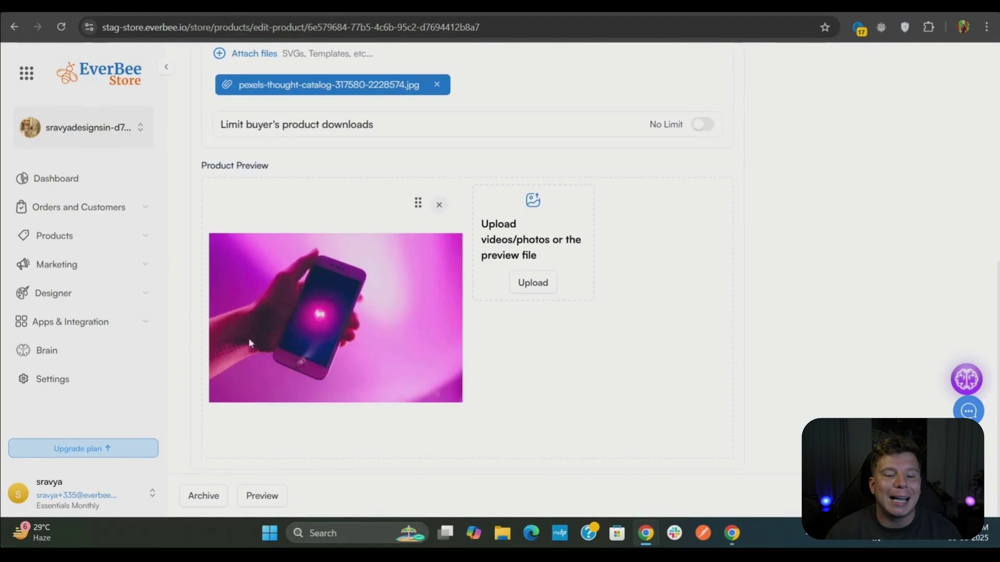
pyautogui.scroll(8, 377, 297)
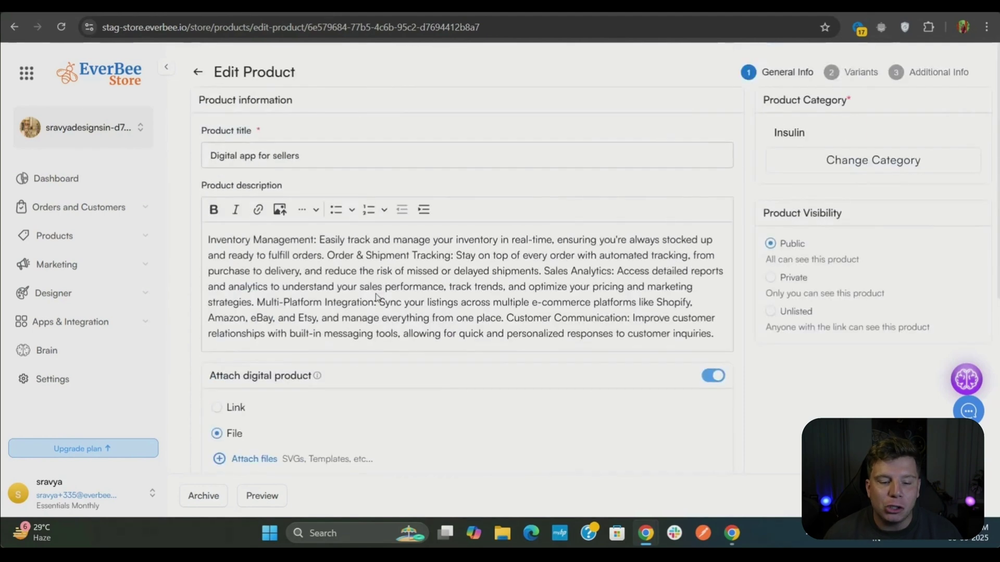
pyautogui.click(857, 78)
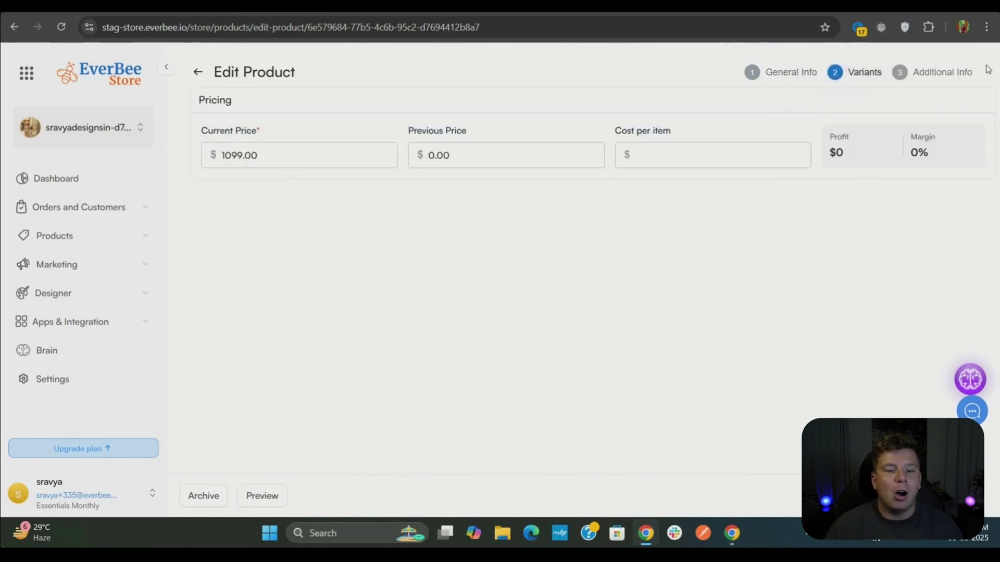
pyautogui.click(943, 76)
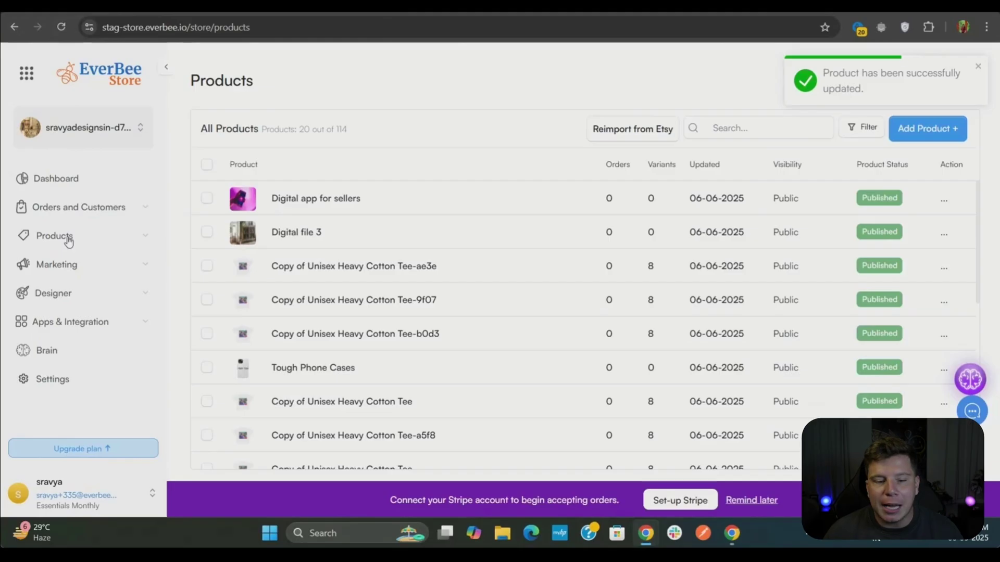
# Inspect the settings of the section1 collection, return to the collection list and start a new collection
pyautogui.click(67, 239)
pyautogui.click(63, 276)
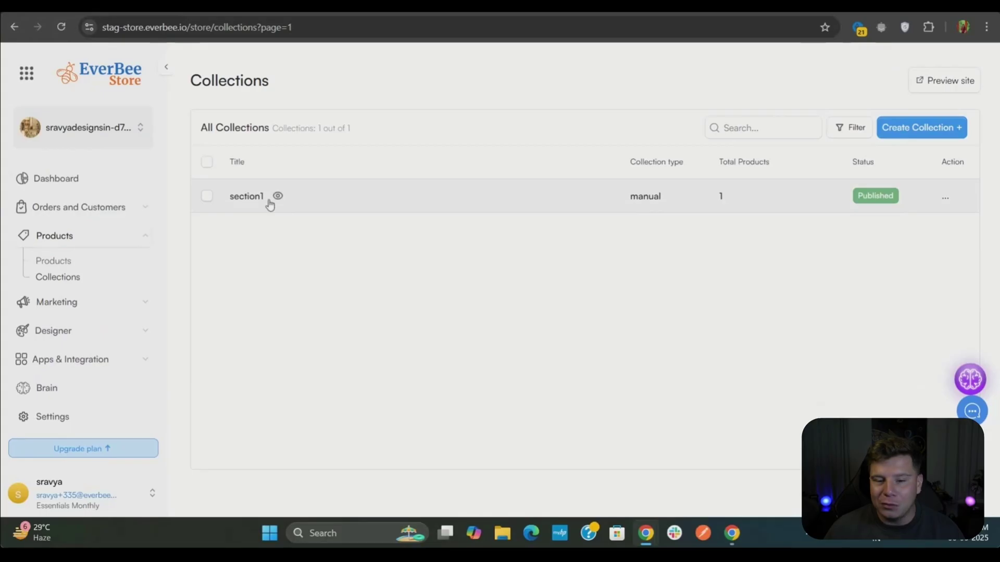
pyautogui.moveTo(249, 201)
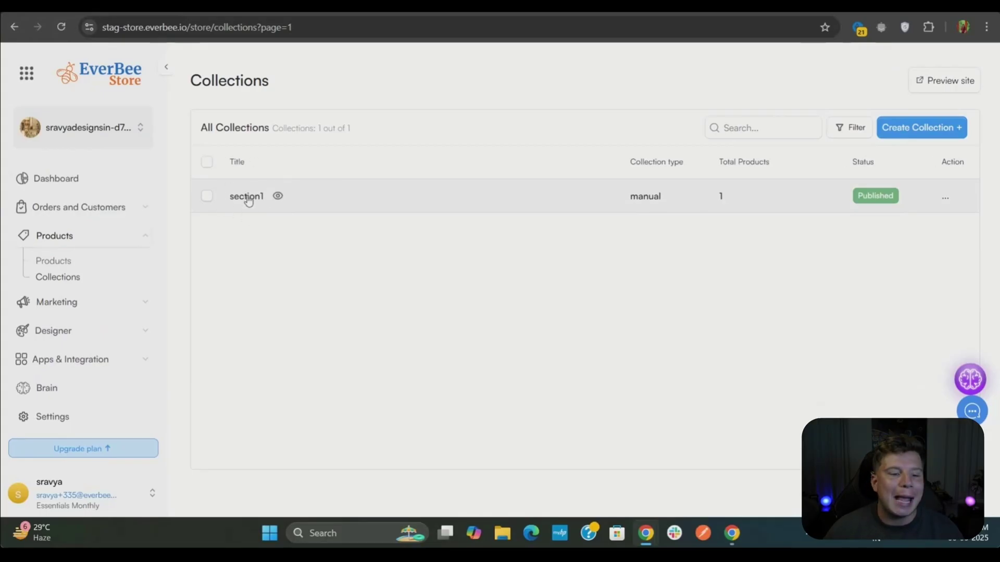
pyautogui.click(247, 197)
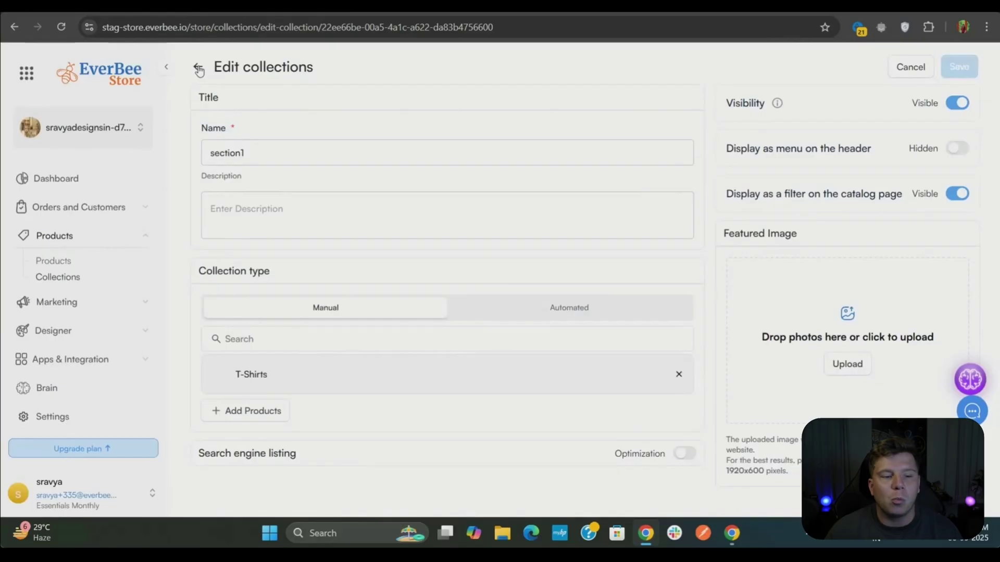
pyautogui.click(198, 69)
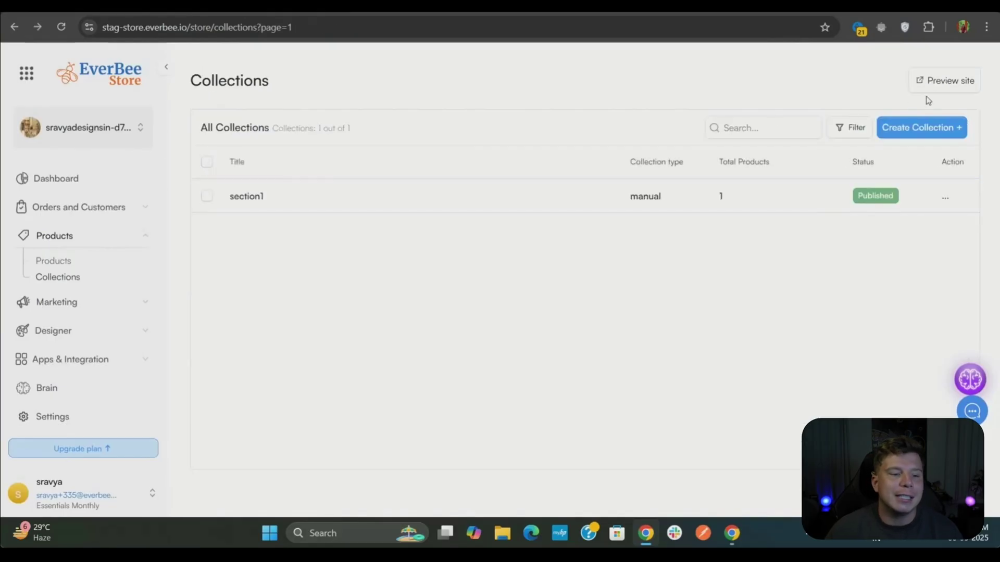
pyautogui.click(920, 128)
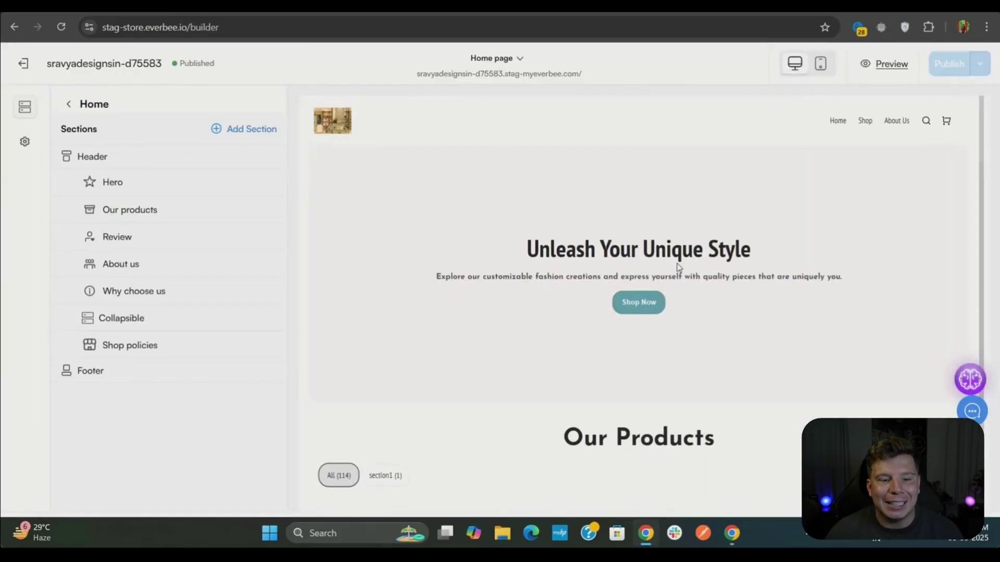
# Check the home page's product and review sections in the site builder and open the site preview
pyautogui.scroll(-5, 677, 263)
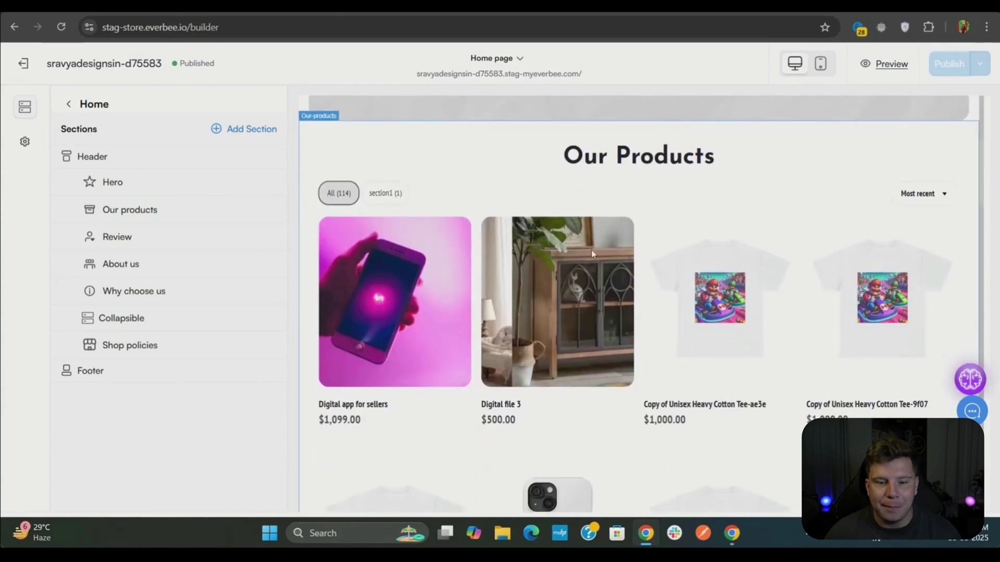
pyautogui.scroll(-10, 771, 364)
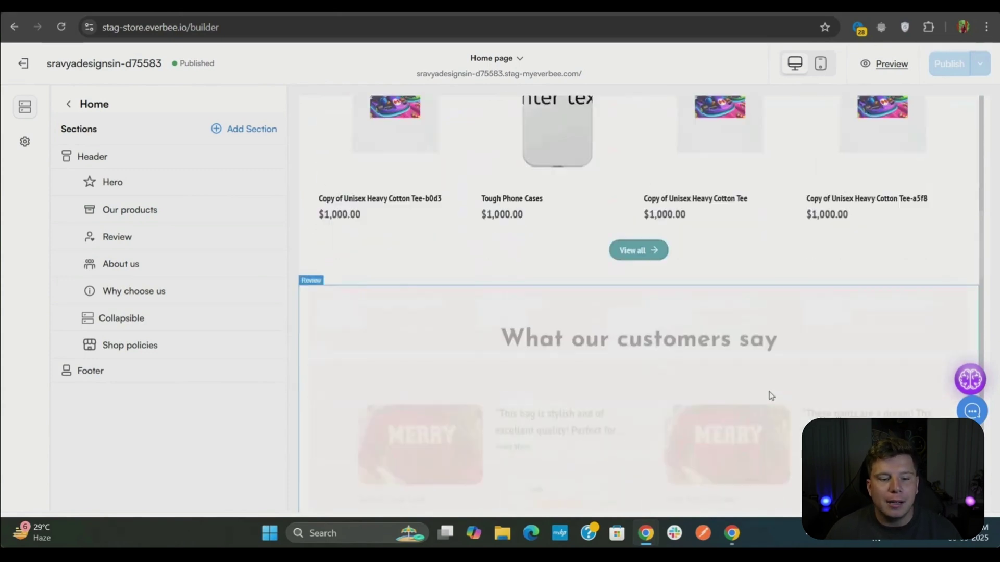
pyautogui.click(902, 71)
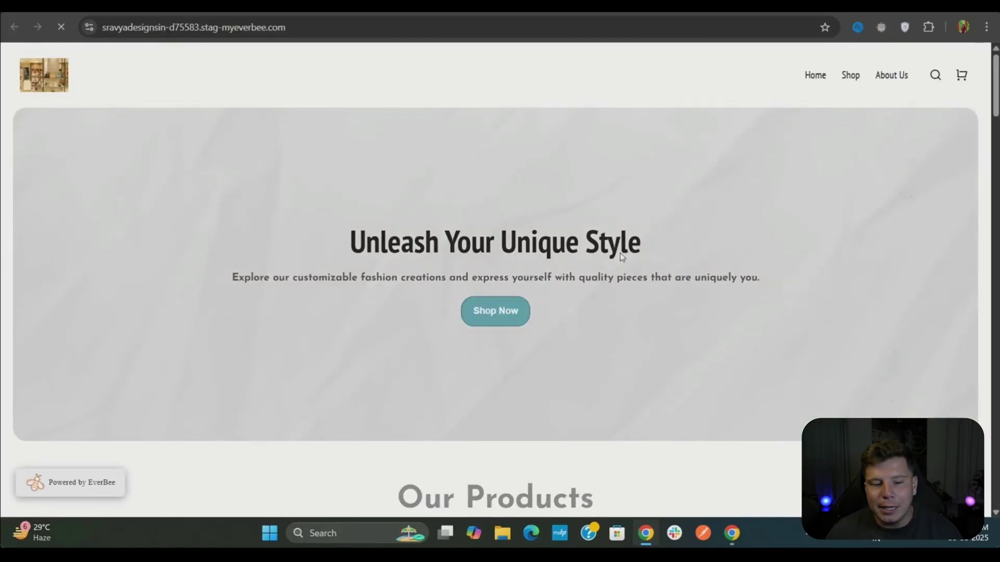
# Examine the previewed home page's products, customer reviews, About Us, Why choose us, FAQ and shop policies sections
pyautogui.scroll(-20, 621, 256)
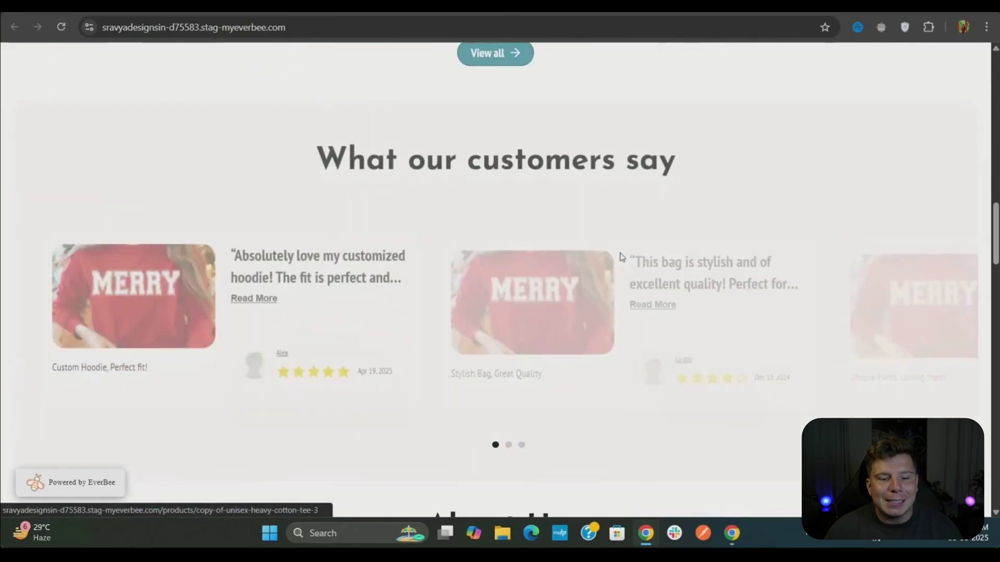
pyautogui.scroll(-20, 620, 256)
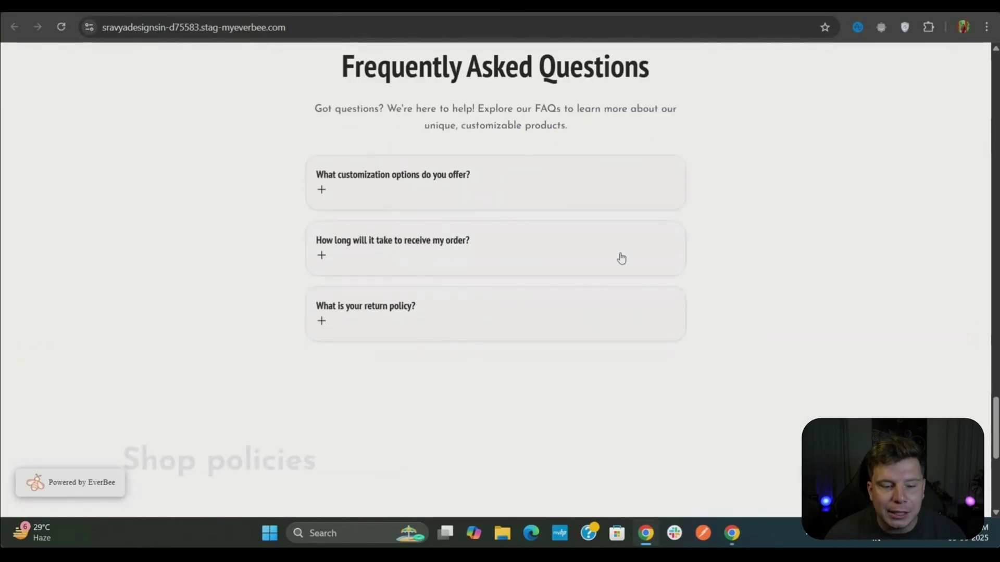
pyautogui.scroll(20, 621, 256)
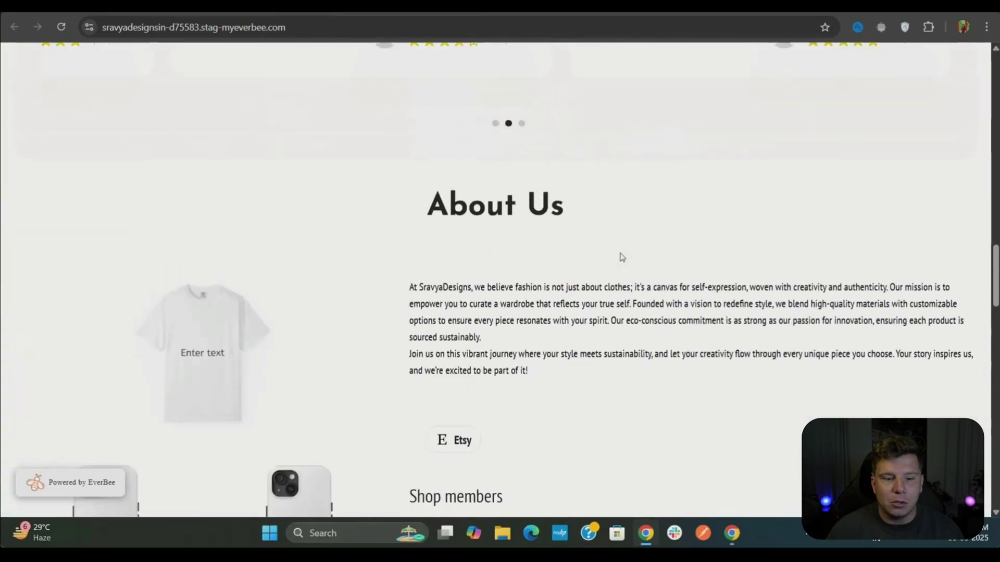
pyautogui.scroll(-5, 621, 256)
pyautogui.scroll(7, 549, 363)
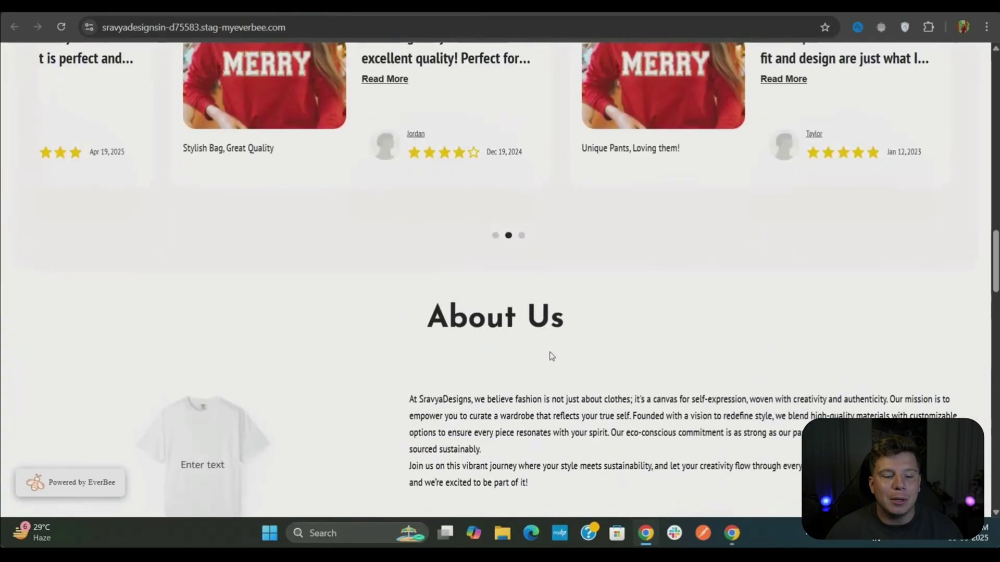
pyautogui.scroll(3, 577, 378)
pyautogui.scroll(-18, 577, 379)
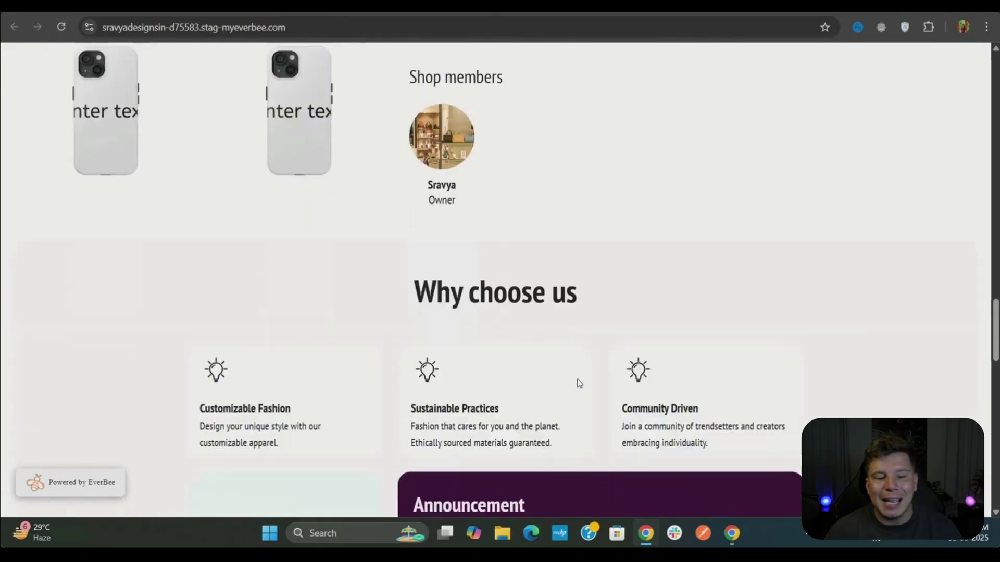
pyautogui.scroll(4, 579, 383)
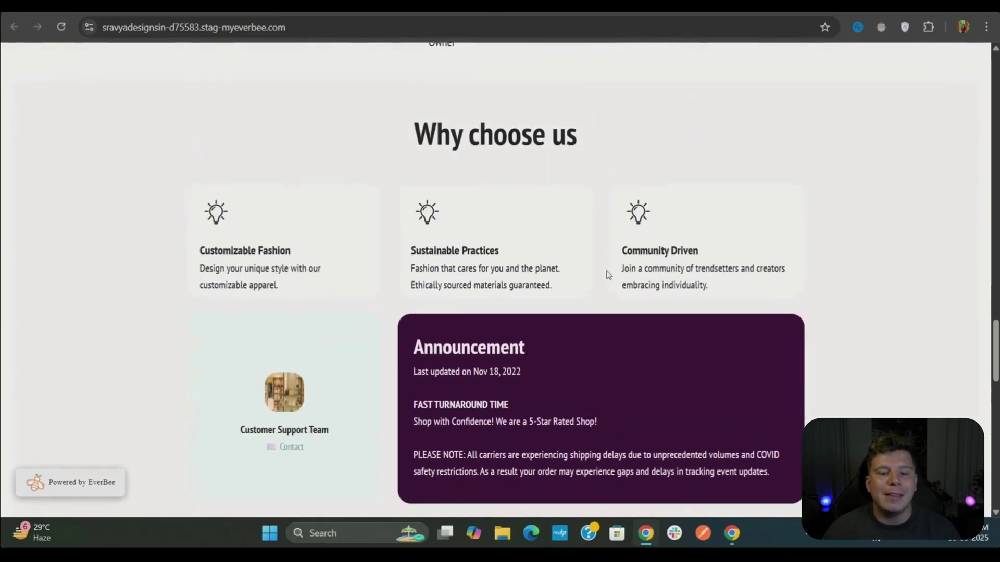
pyautogui.scroll(-7, 608, 274)
pyautogui.scroll(-3, 608, 269)
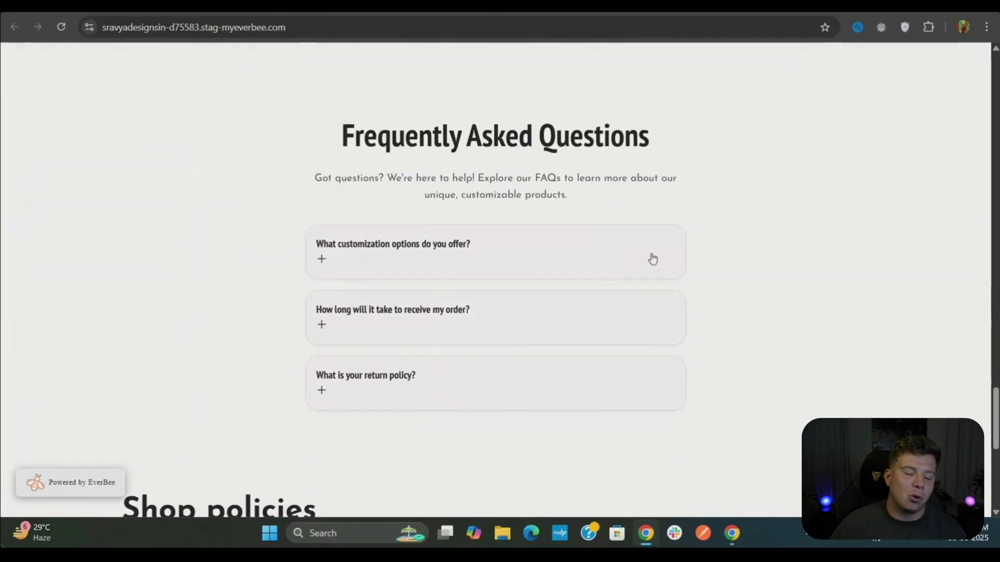
pyautogui.scroll(-6, 653, 259)
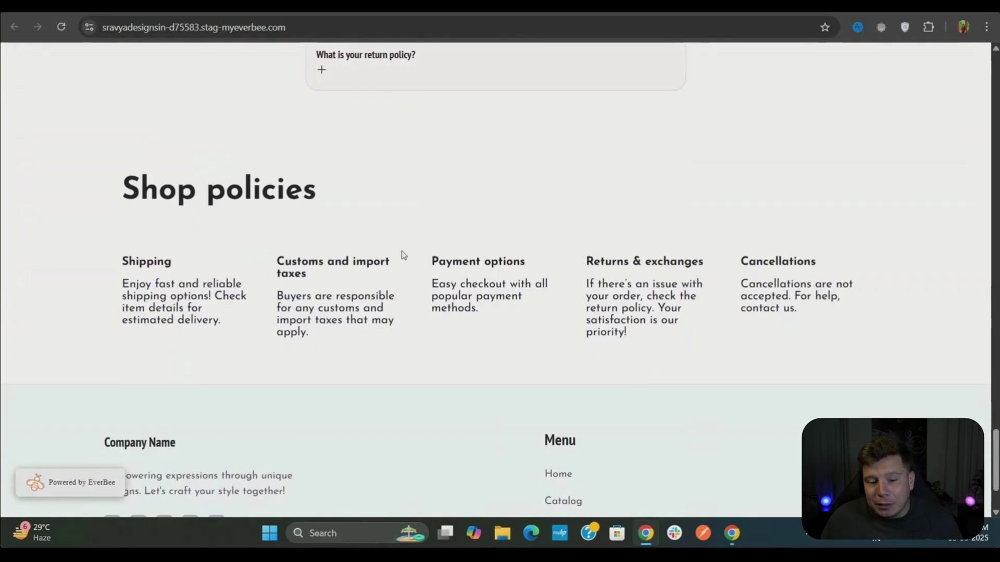
pyautogui.scroll(20, 403, 255)
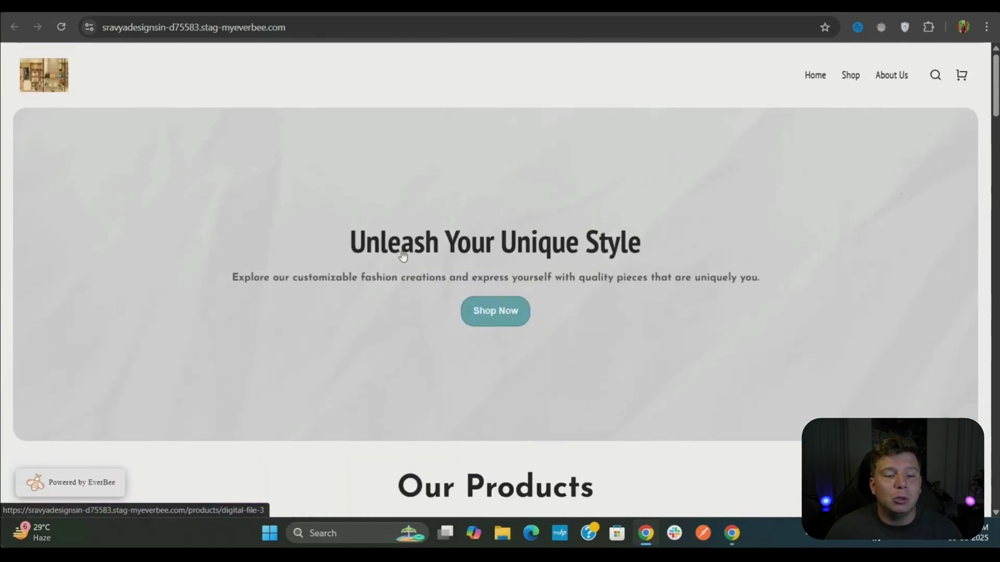
pyautogui.scroll(-8, 402, 256)
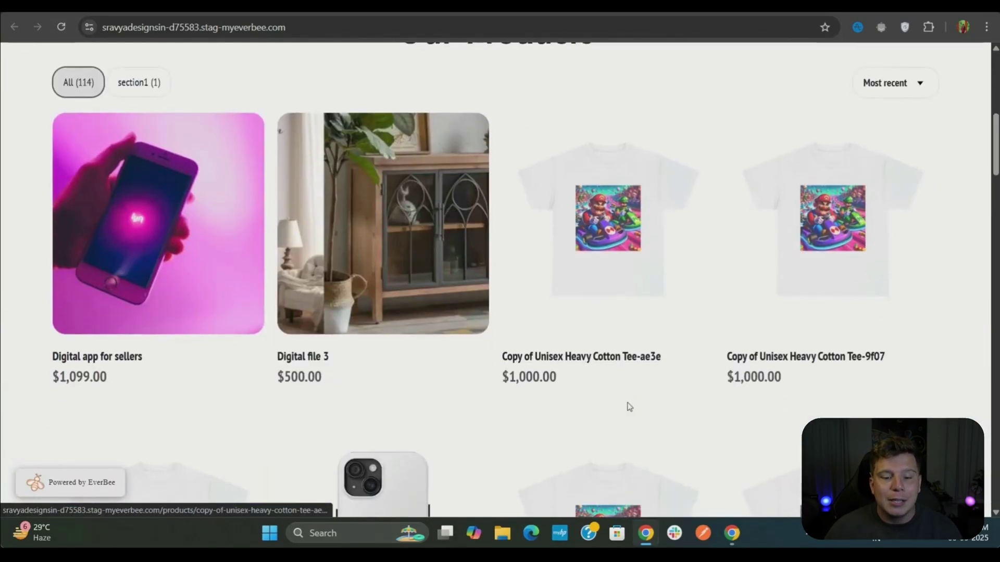
pyautogui.scroll(4, 629, 408)
pyautogui.hotkey('ctrl', 'shift', 'Tab')
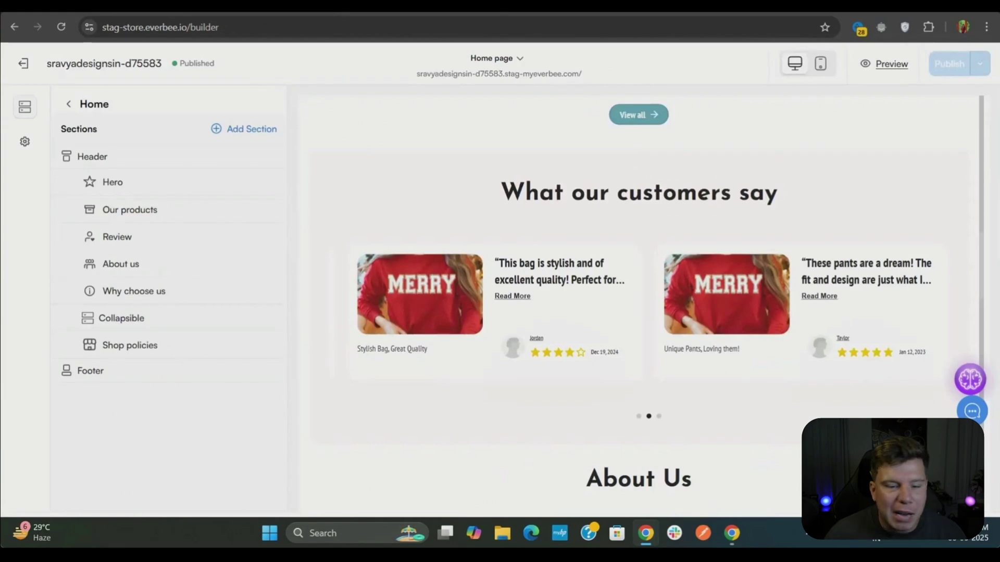
pyautogui.hotkey('ctrl', 'shift', 'Tab')
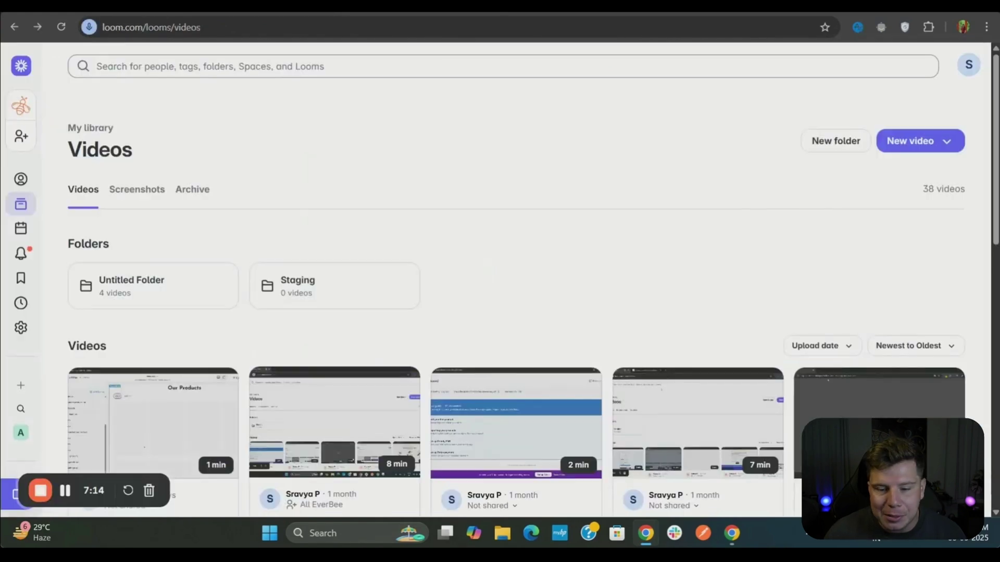
pyautogui.click(65, 491)
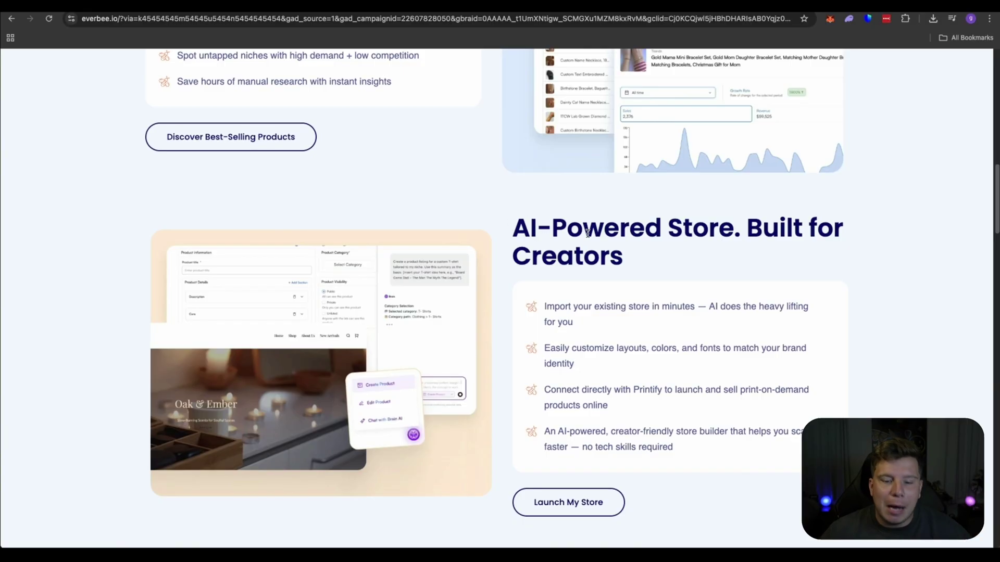
# Examine the EverBee website's home page for its store, email marketing, creator benefits and FAQ sections
pyautogui.scroll(-7, 587, 233)
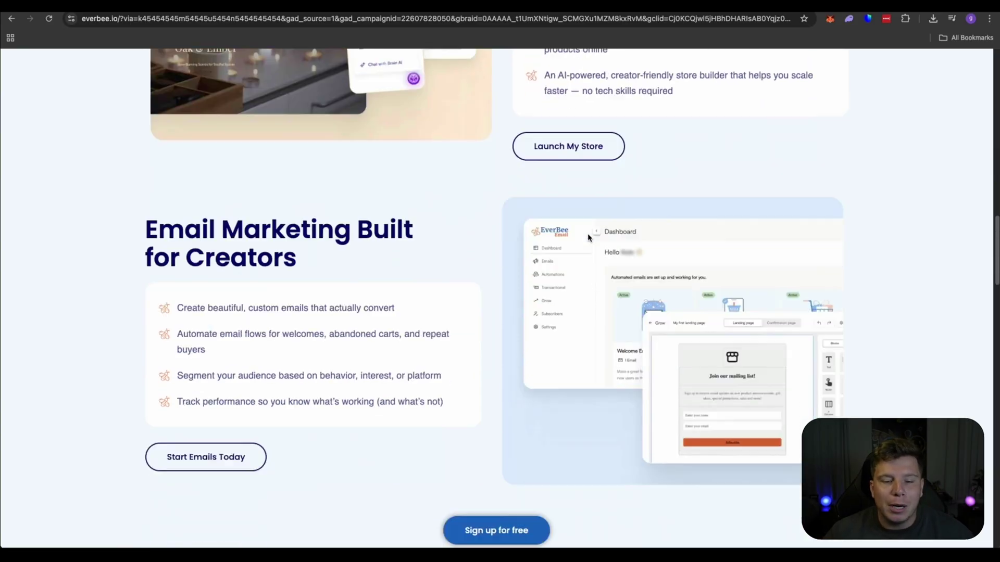
pyautogui.scroll(-14, 588, 233)
pyautogui.scroll(-7, 586, 242)
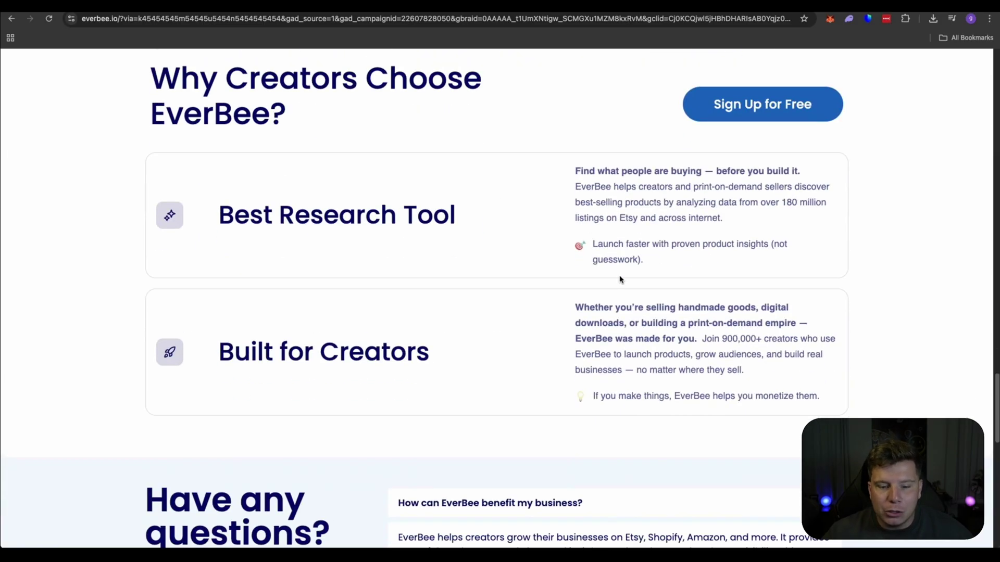
pyautogui.scroll(-7, 545, 336)
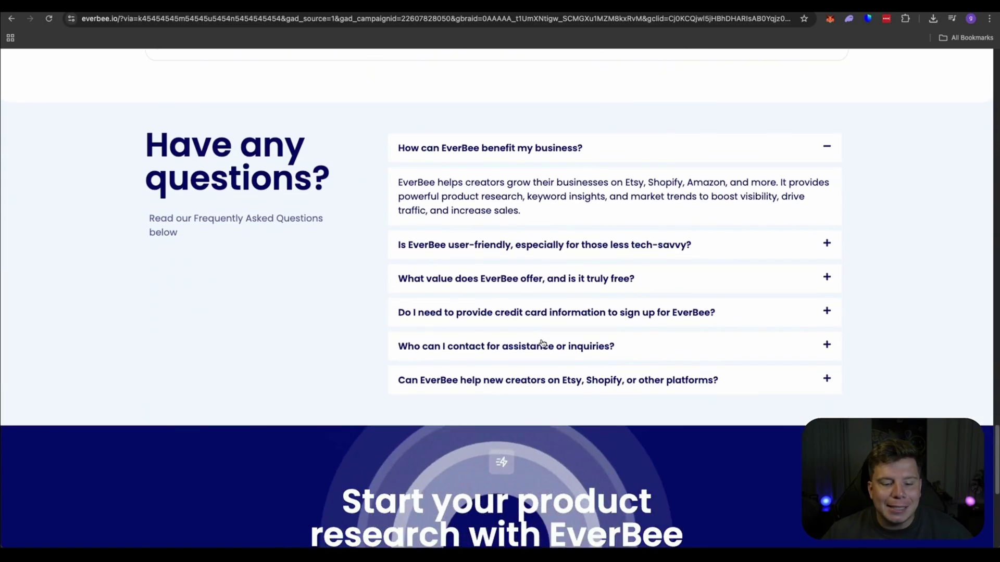
pyautogui.scroll(-5, 542, 344)
pyautogui.scroll(20, 543, 343)
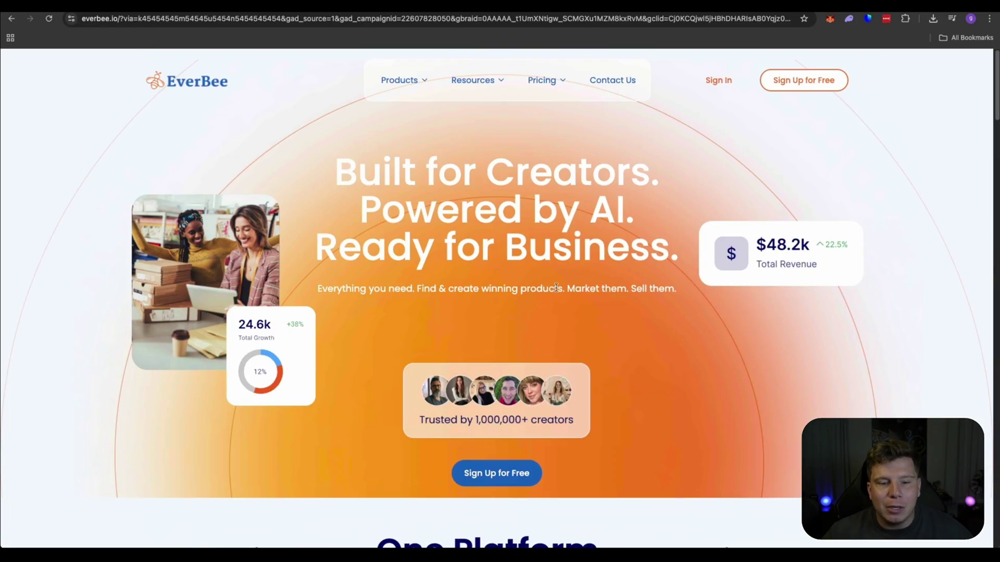
# Open the EverBee Store pricing page and compare the features of the Essentials, Core and Advanced plans
pyautogui.moveTo(554, 81)
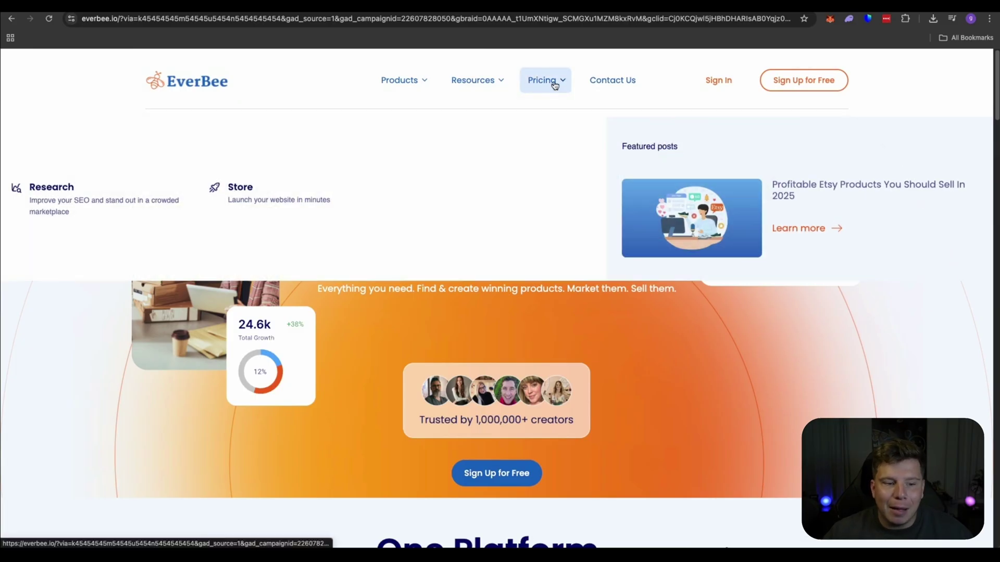
pyautogui.click(249, 188)
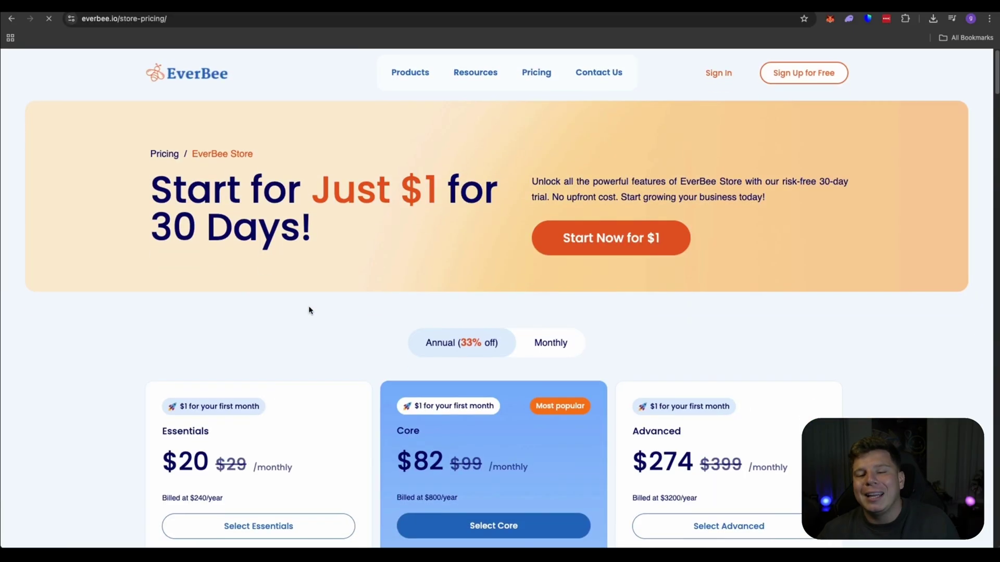
pyautogui.scroll(-5, 308, 312)
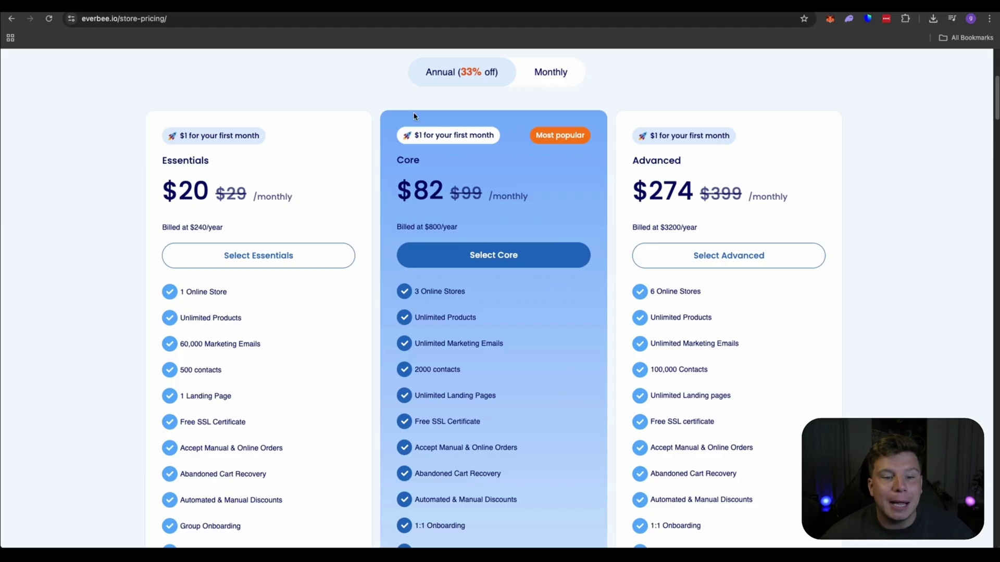
pyautogui.scroll(-5, 322, 212)
pyautogui.scroll(2, 297, 238)
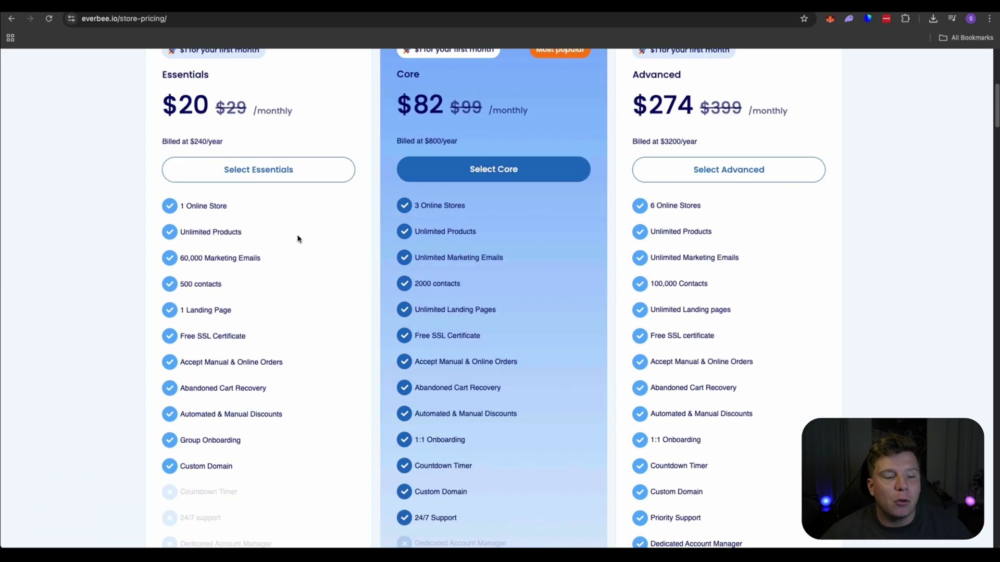
pyautogui.scroll(-1, 259, 240)
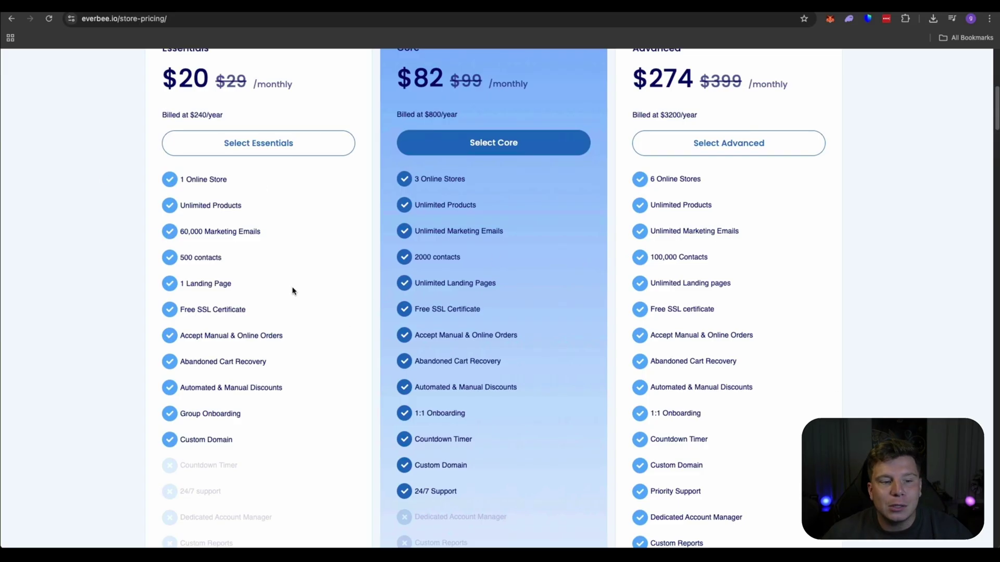
pyautogui.scroll(8, 294, 289)
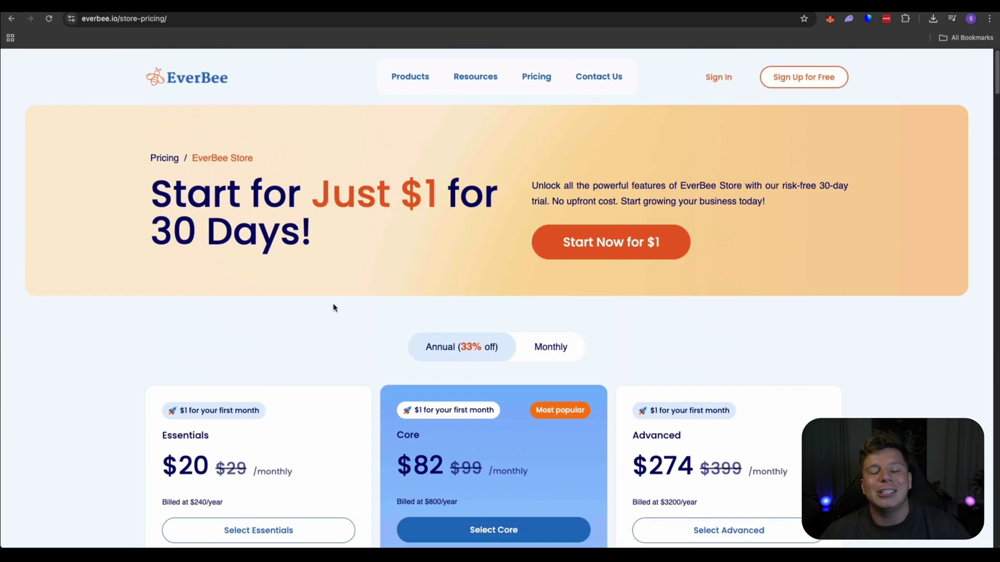